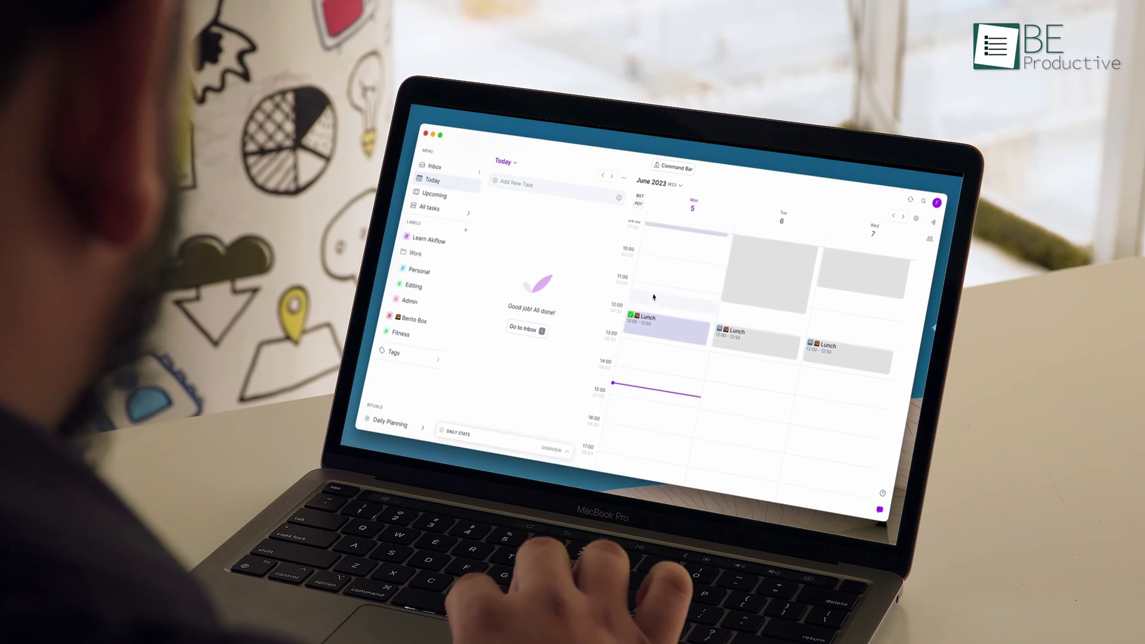
Scroll down the Today calendar before heading to the integrations list.
scroll(653, 296, "down", 2)
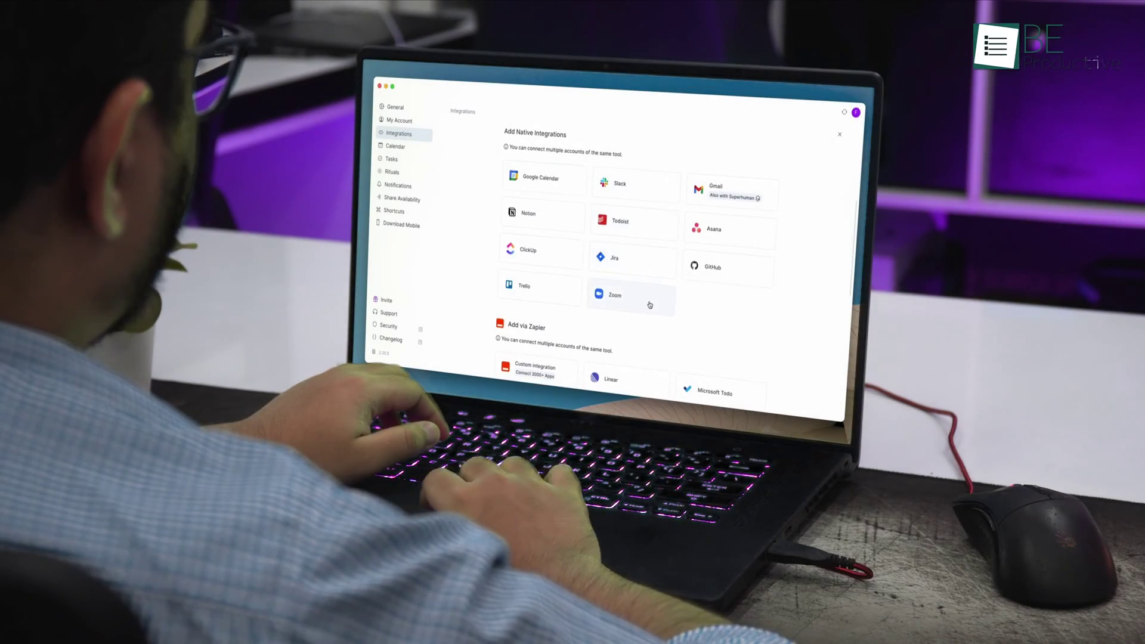
Scroll the Integrations page down to the Zapier and IFTTT sections and back to the top.
scroll(640, 312, "down", 5)
scroll(640, 312, "down", 1)
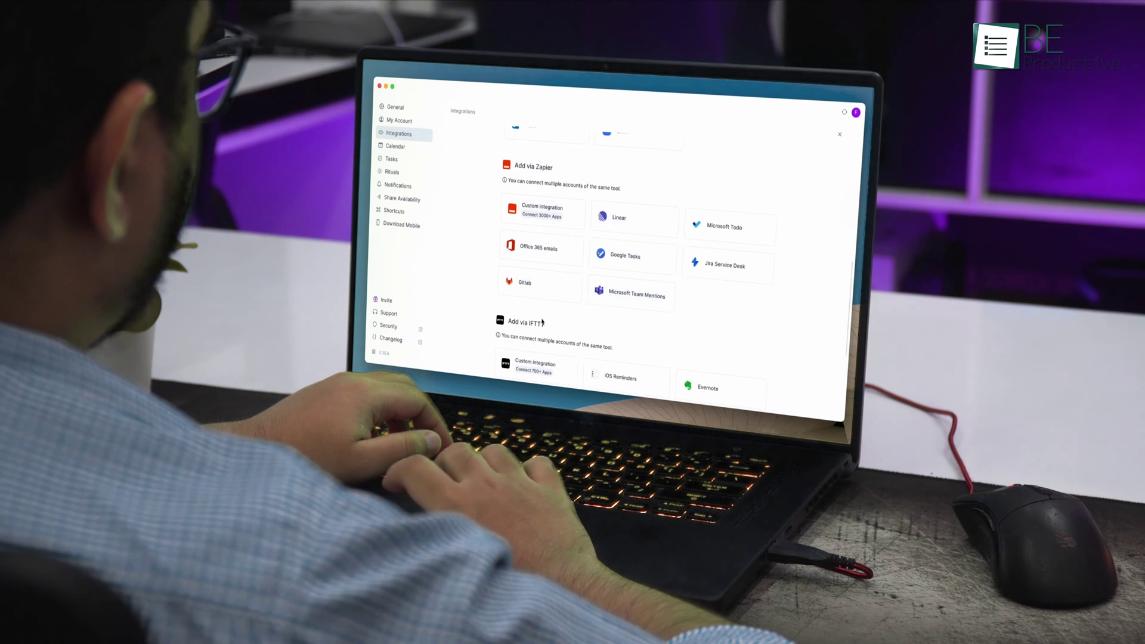
scroll(543, 322, "down", 5)
scroll(540, 319, "up", 5)
scroll(546, 274, "up", 5)
scroll(550, 232, "up", 5)
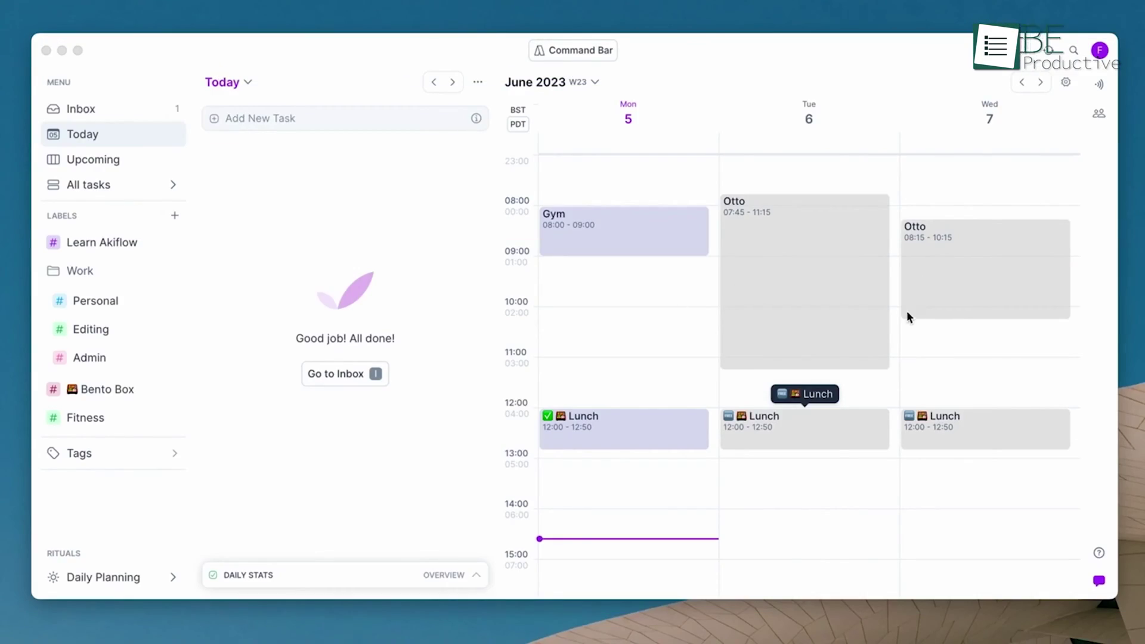
Schedule Create Akiflow review on Monday at 15:00 and open its details.
scroll(847, 260, "down", 1)
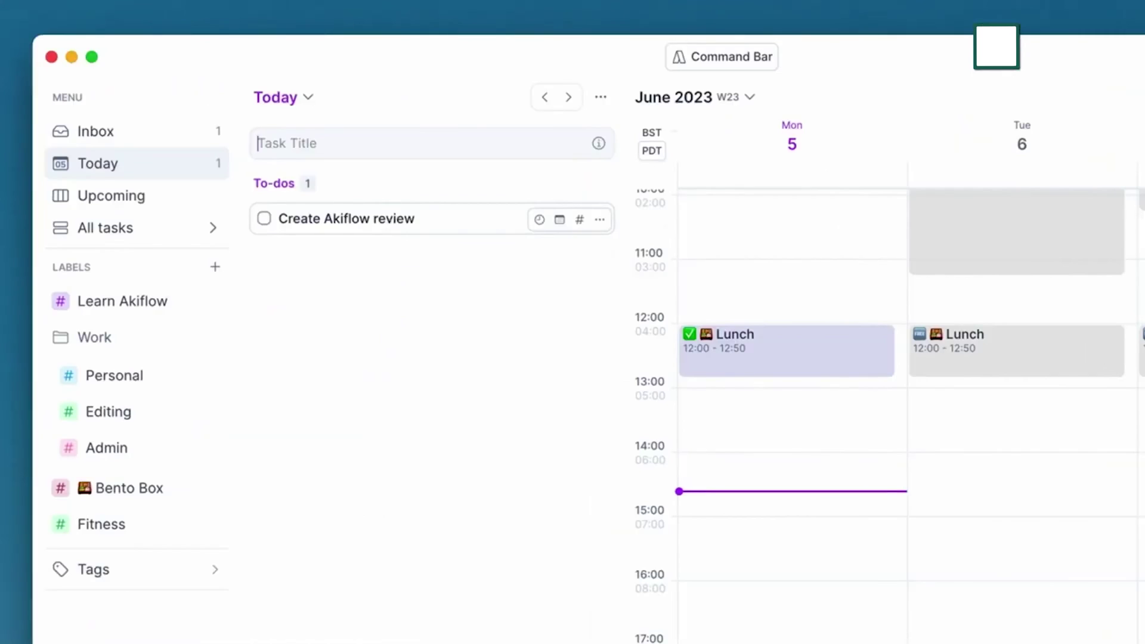
left_click_drag(387, 220, 809, 514)
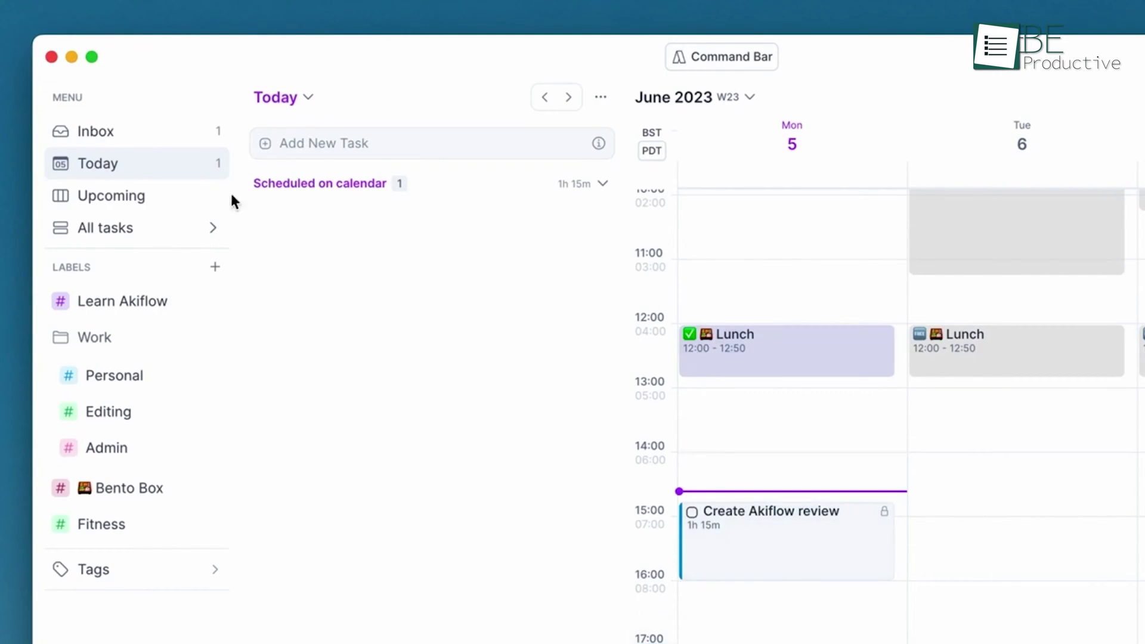
left_click(770, 536)
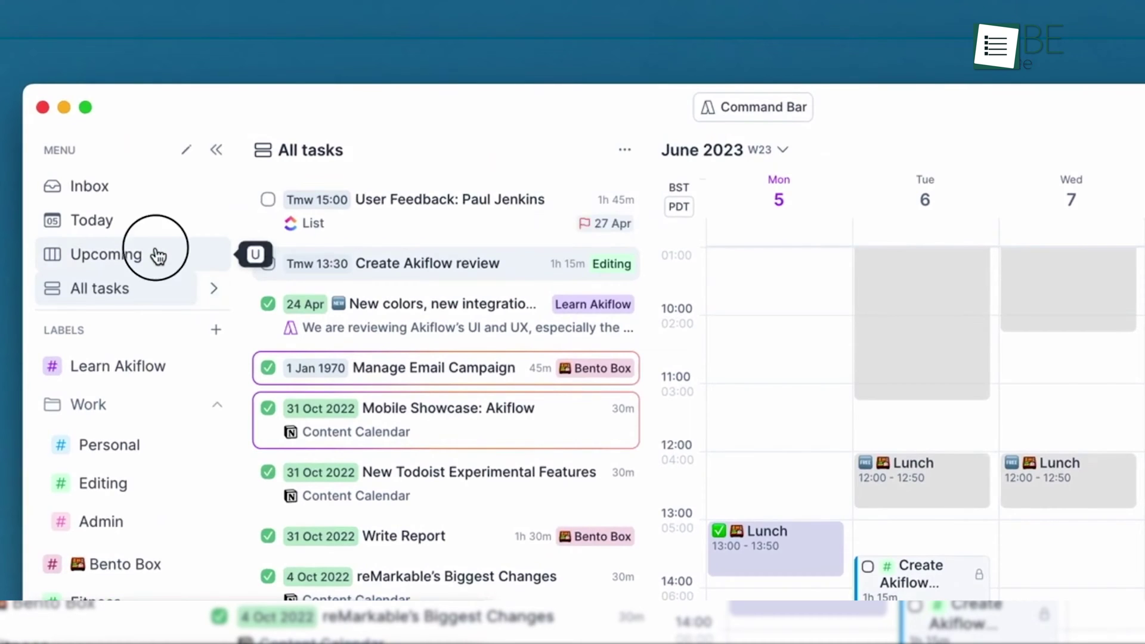
Browse the Upcoming view across the coming days and their tasks.
left_click(158, 257)
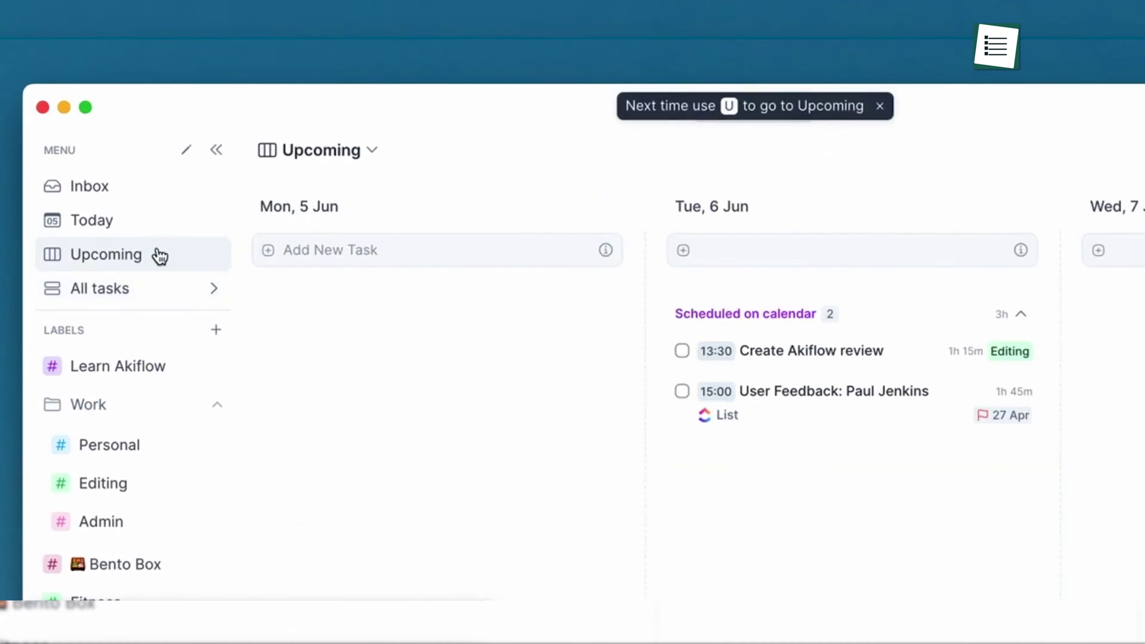
scroll(841, 334, "right", 2)
scroll(869, 350, "right", 5)
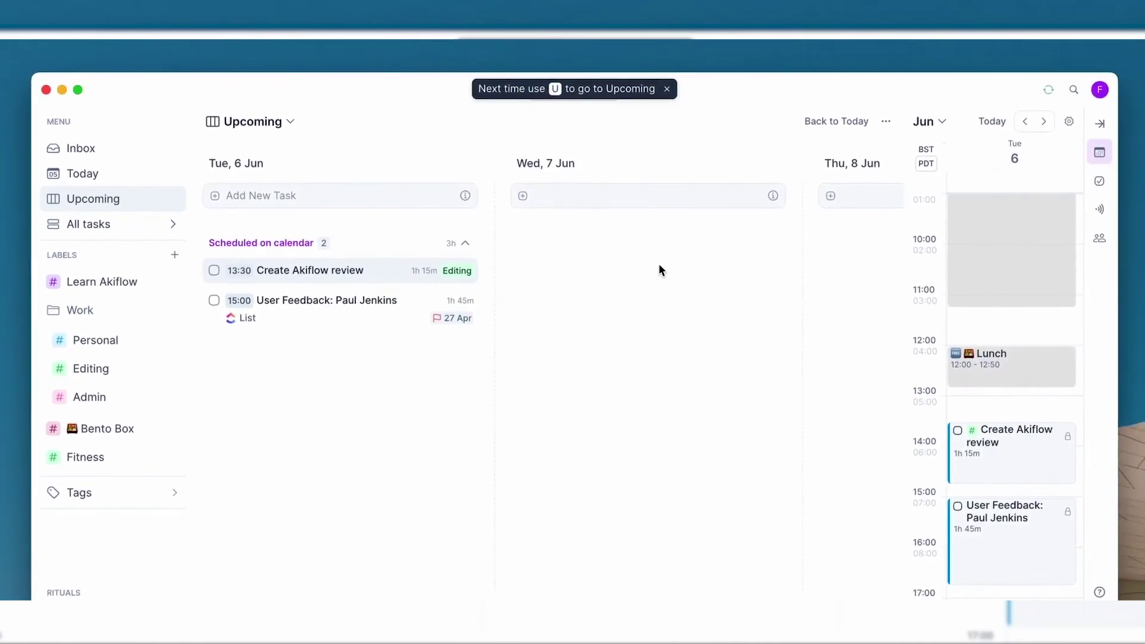
scroll(659, 266, "right", 2)
scroll(659, 266, "right", 2)
scroll(659, 267, "right", 2)
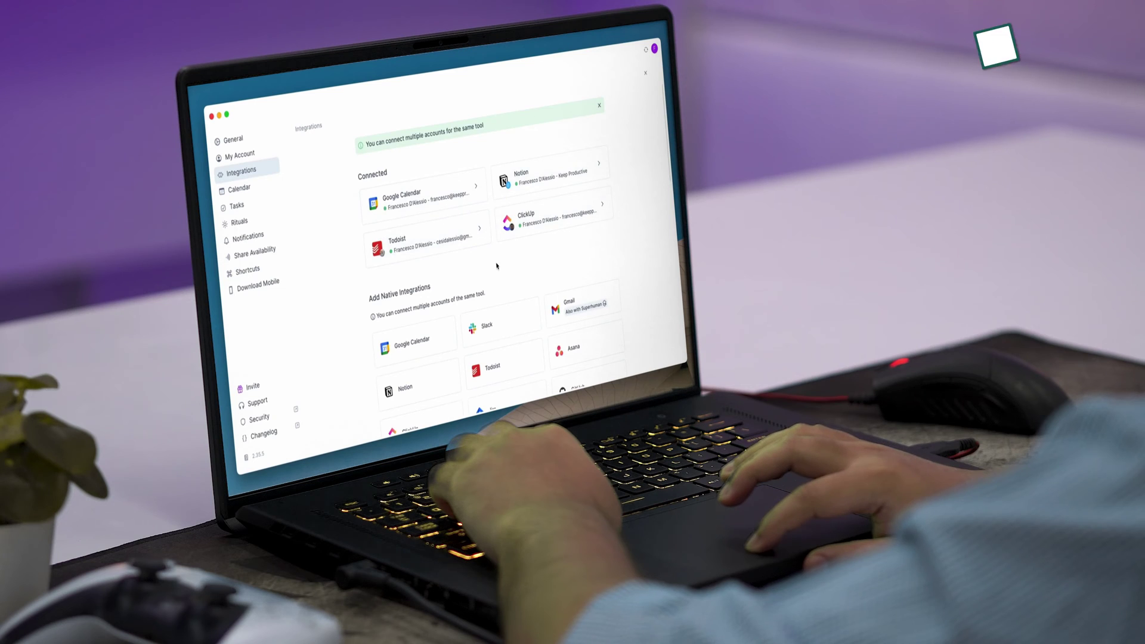
scroll(496, 266, "down", 5)
scroll(498, 250, "down", 5)
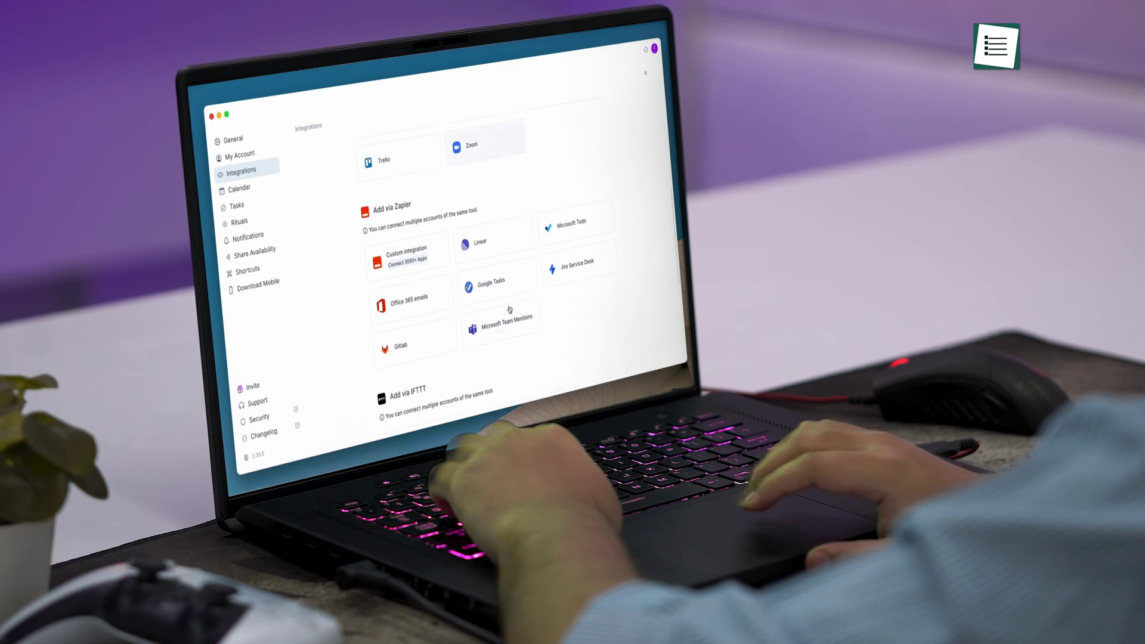
scroll(400, 187, "down", 2)
scroll(477, 197, "up", 5)
scroll(536, 203, "up", 5)
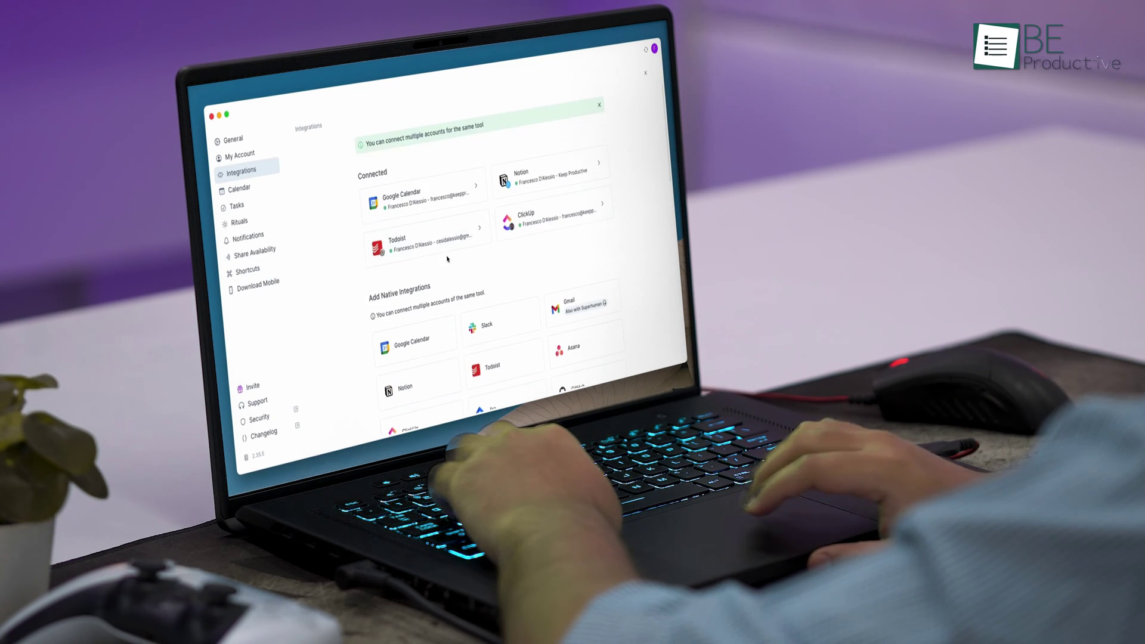
Open the ClickUp integration and scroll the native integrations down to Zapier/IFTTT.
scroll(563, 203, "up", 2)
left_click(562, 203)
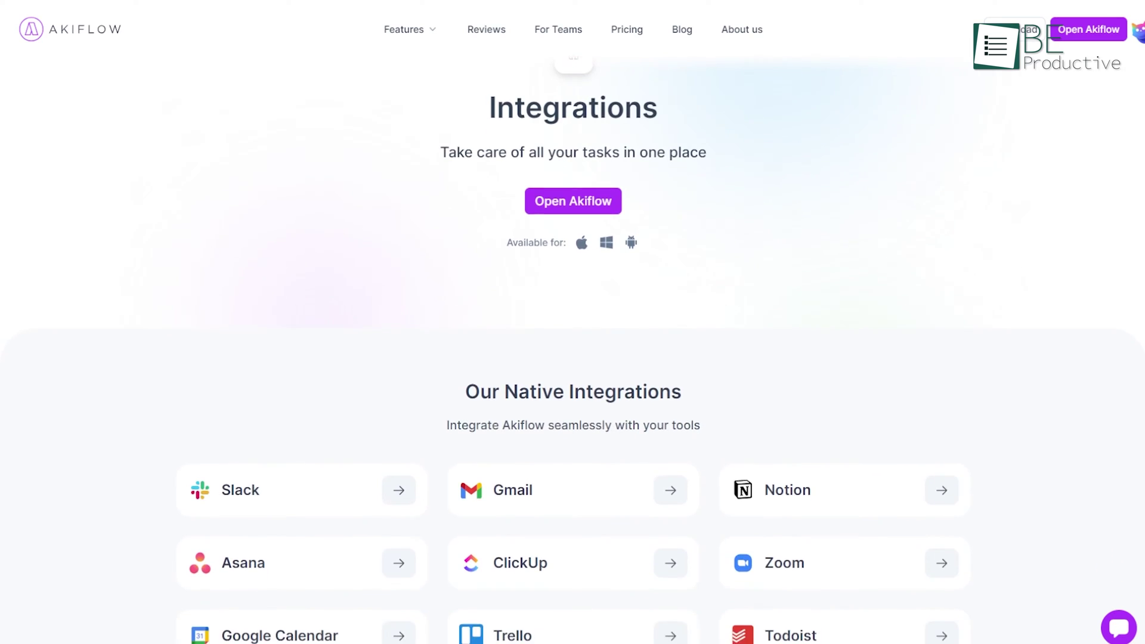
scroll(572, 352, "down", 3)
scroll(572, 351, "down", 1)
scroll(572, 352, "down", 1)
scroll(572, 352, "down", 1)
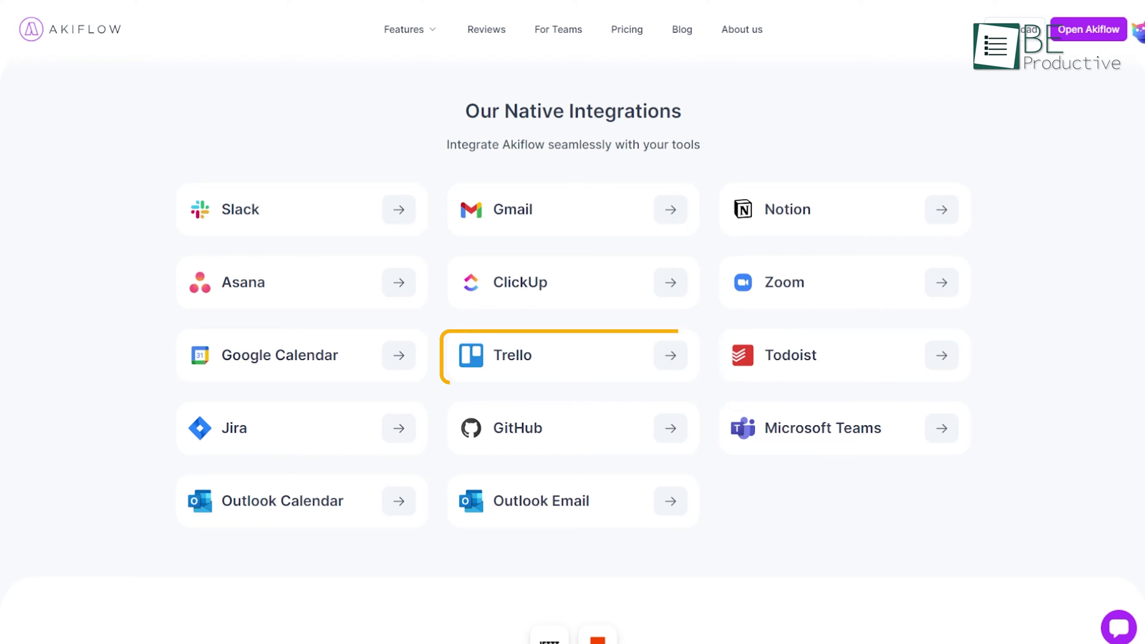
scroll(572, 351, "down", 2)
scroll(573, 352, "down", 1)
scroll(572, 352, "down", 1)
scroll(572, 352, "down", 1)
scroll(572, 352, "down", 1)
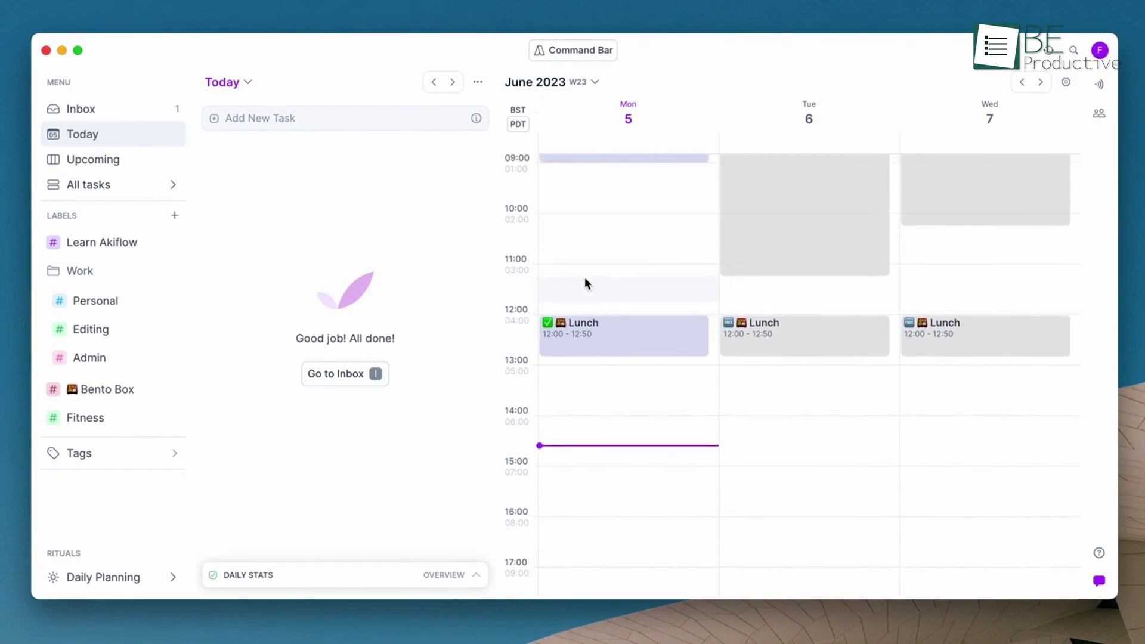
Add a Create Akiflow review task and drag it onto the week calendar.
scroll(620, 395, "down", 2)
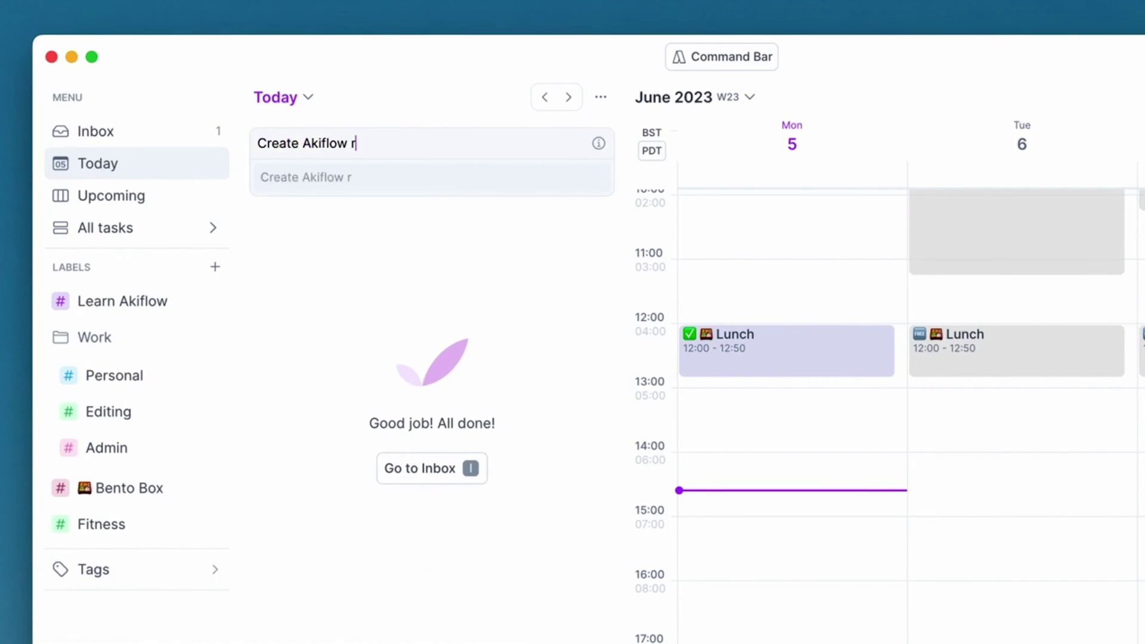
type("w")
key("Return")
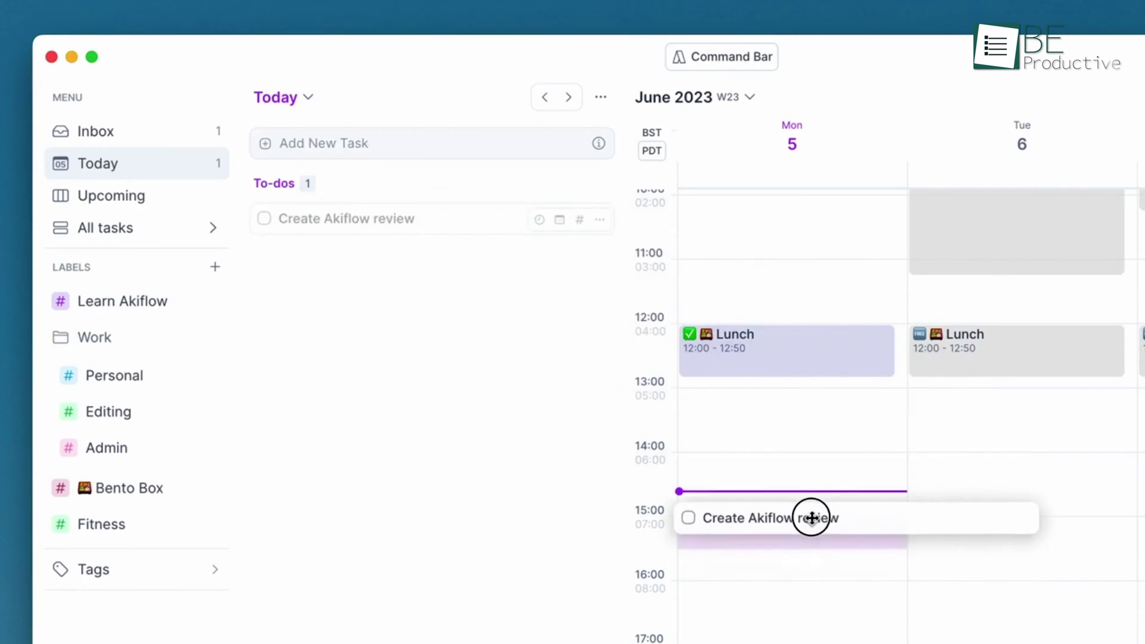
left_click_drag(393, 219, 808, 514)
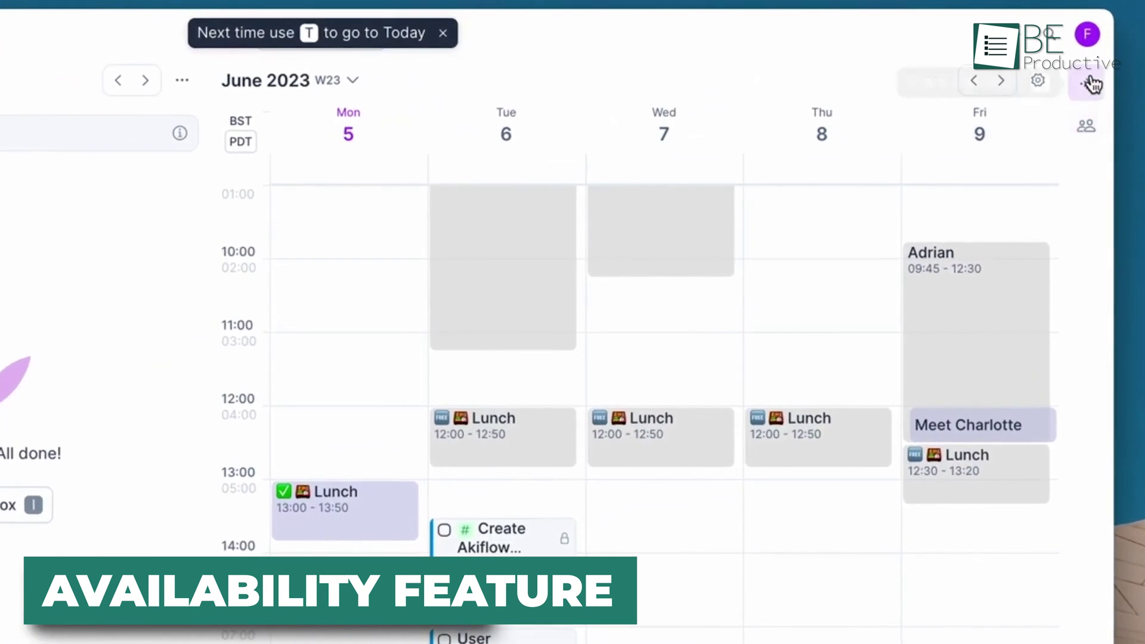
Mark availability Wed 13:30–15:00, Thu 13:45–16:00, Fri 14:00–15:45, then save and copy the link.
left_click(1092, 84)
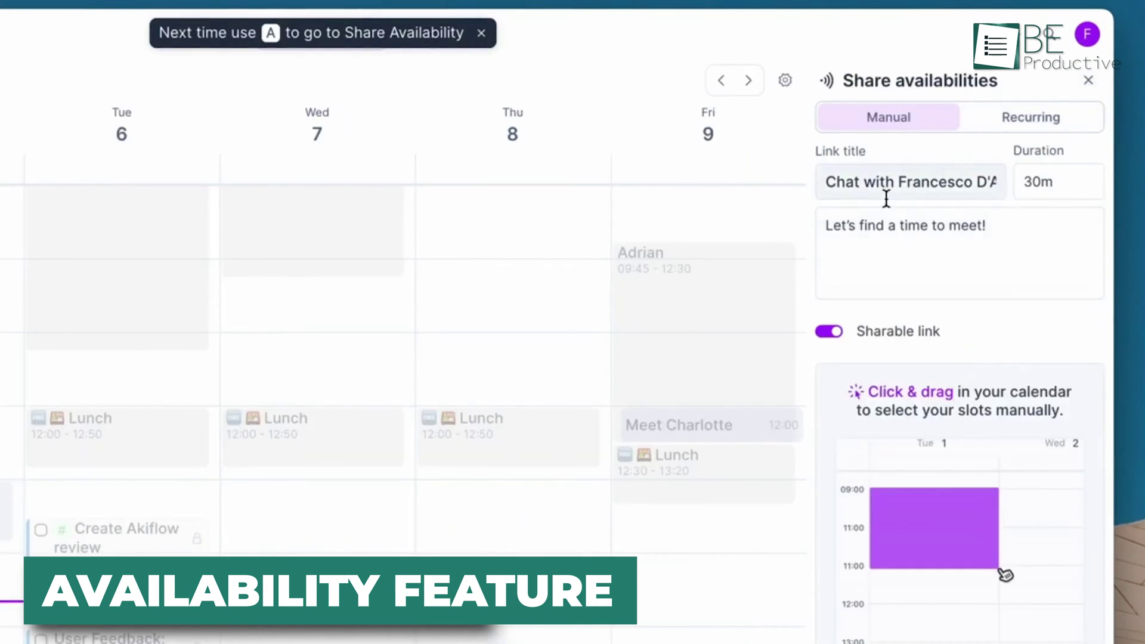
left_click(360, 468)
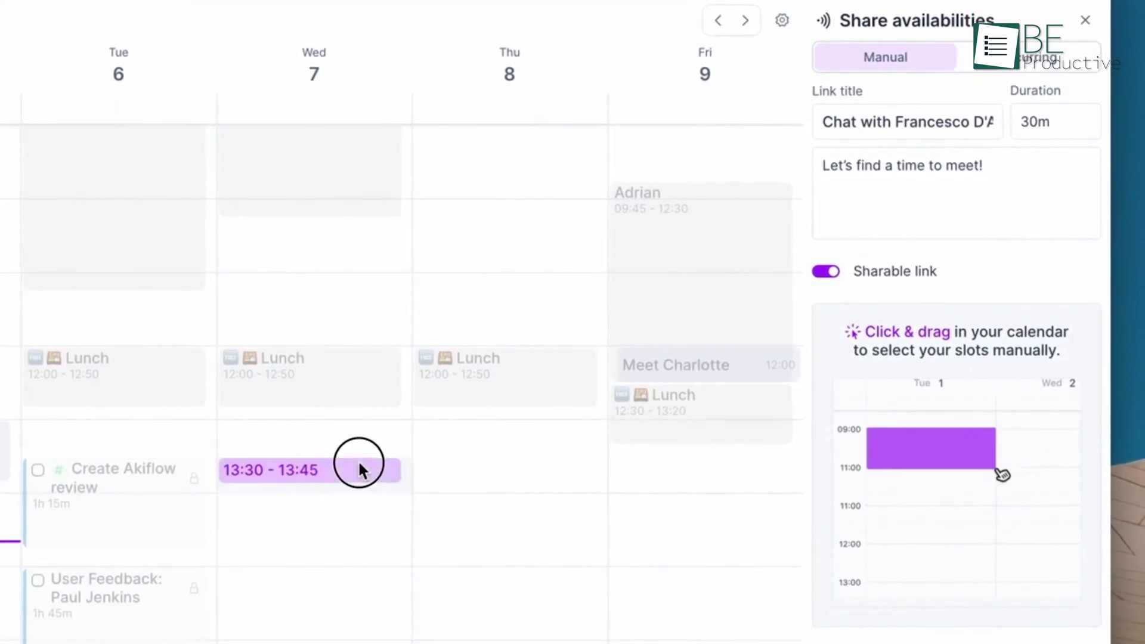
left_click_drag(360, 468, 358, 528)
left_click_drag(531, 450, 536, 575)
left_click_drag(721, 453, 728, 532)
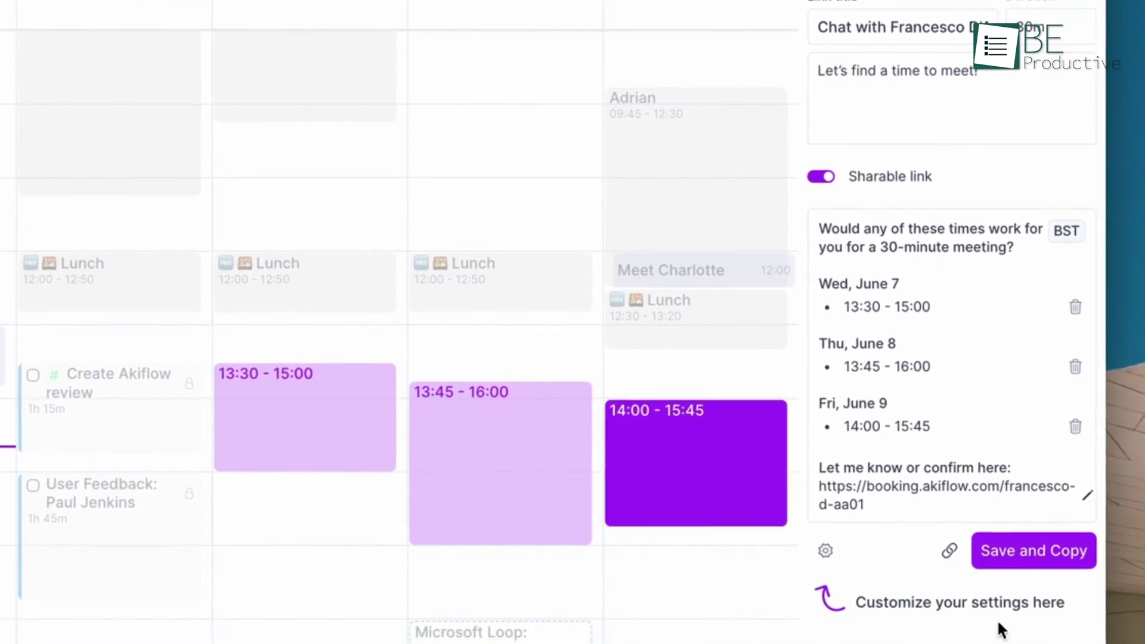
left_click(1058, 543)
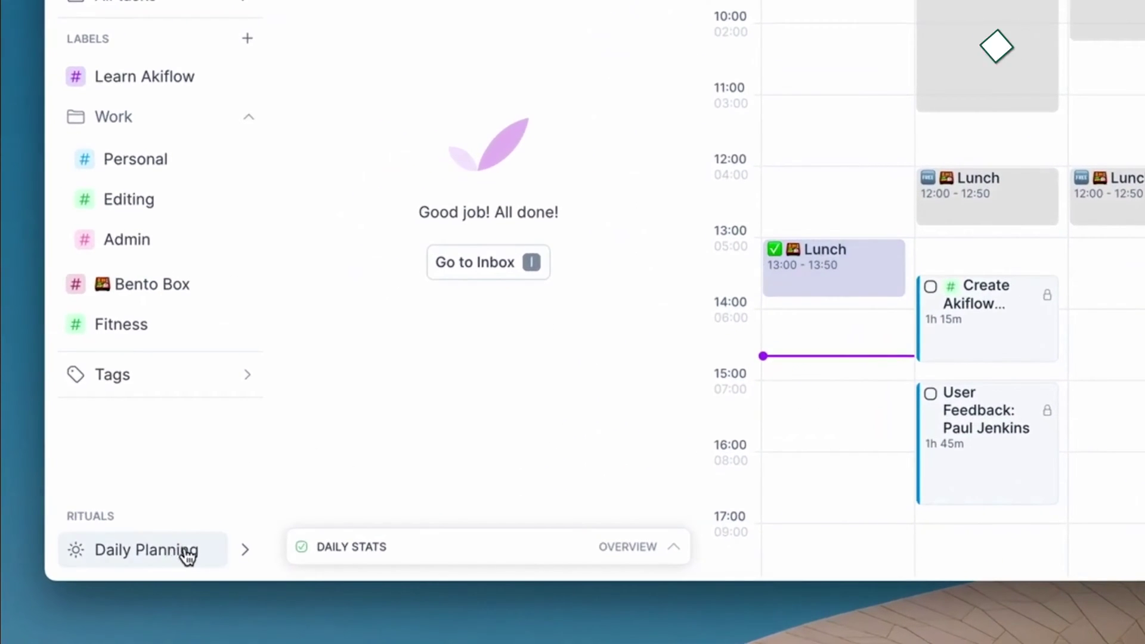
Start the Daily Planning ritual and open the profile menu.
left_click(220, 557)
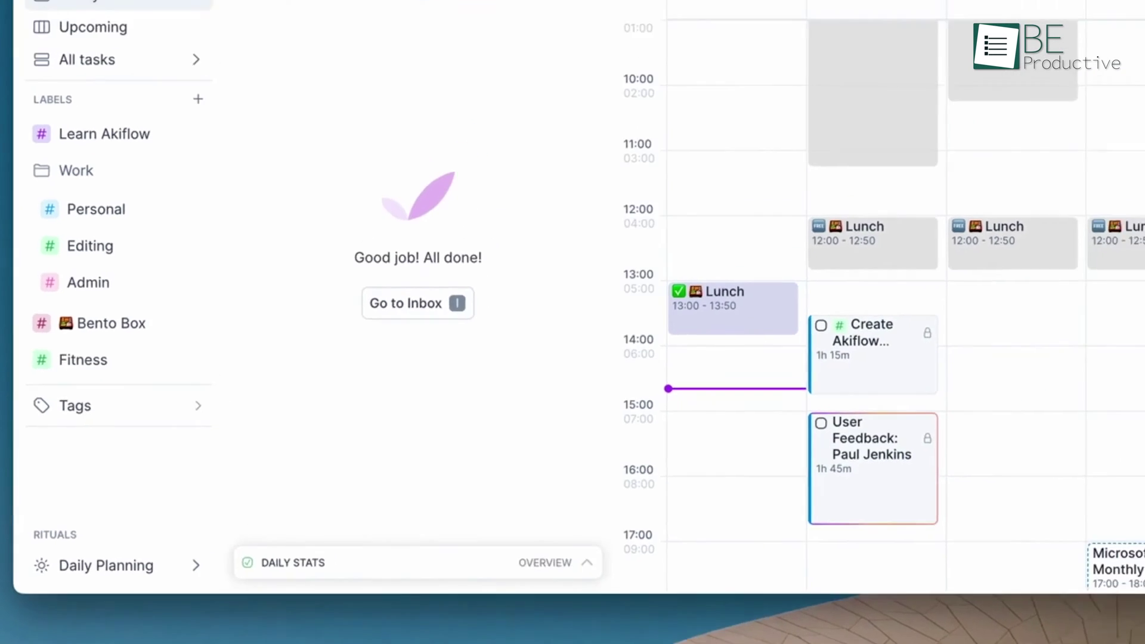
left_click(1133, 31)
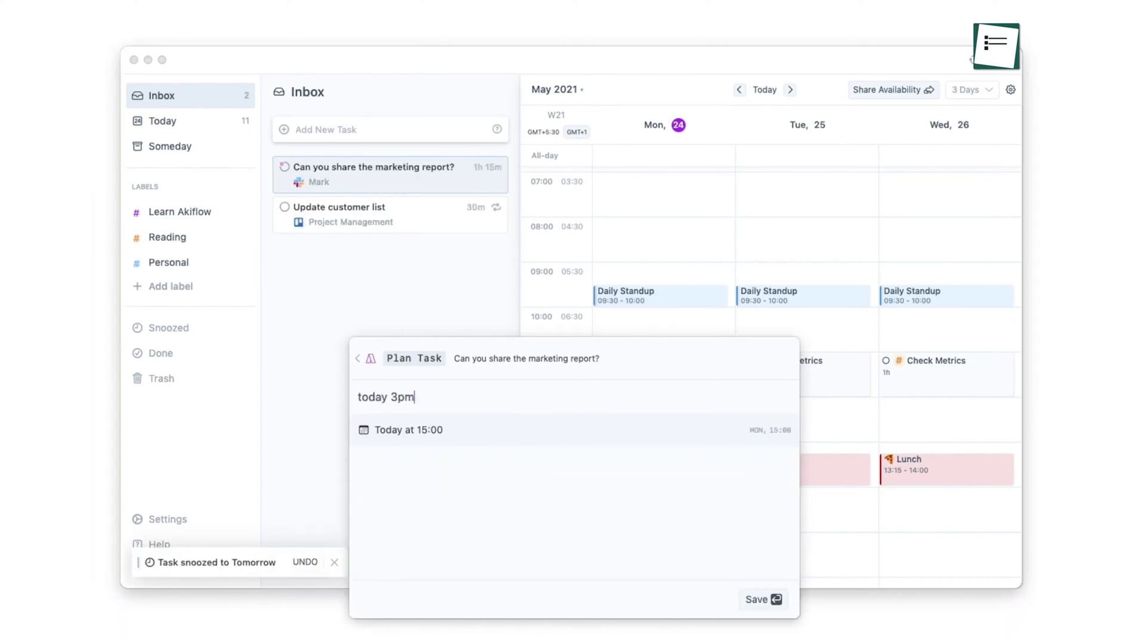
Confirm a task for today 15:00, snooze another to tomorrow, and plan the marketing report for today 3pm.
key("Return")
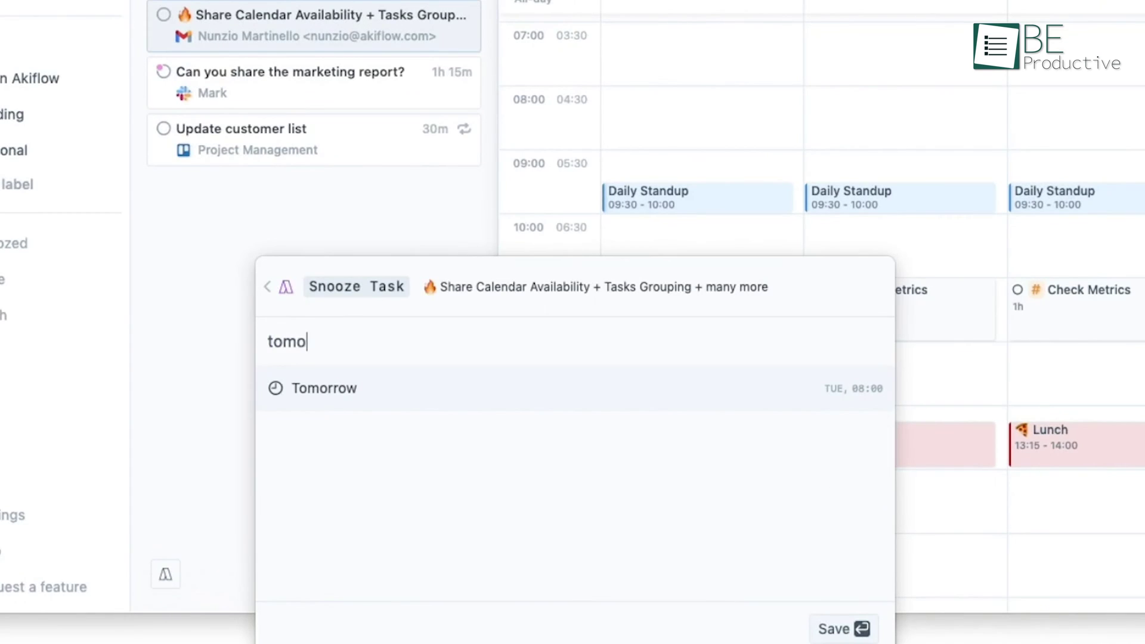
key("Return")
type("pto")
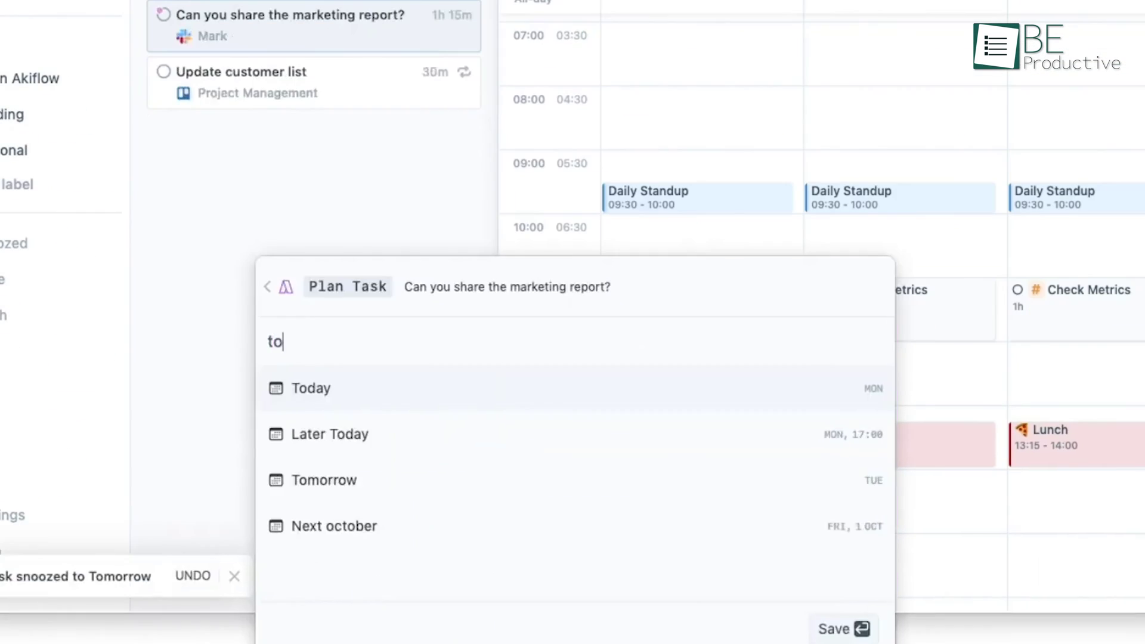
type("m")
key("Return")
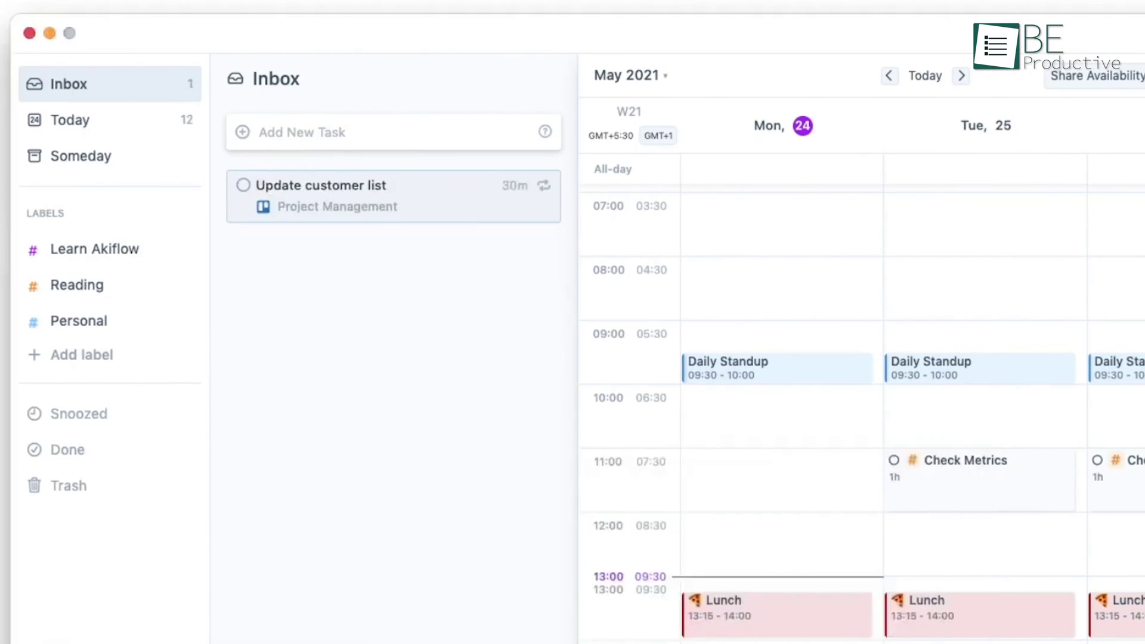
Clear Update customer list, then add Speak to Sal Again (from 12:15) and Dad Mode (16:00–17:50) events.
key("d")
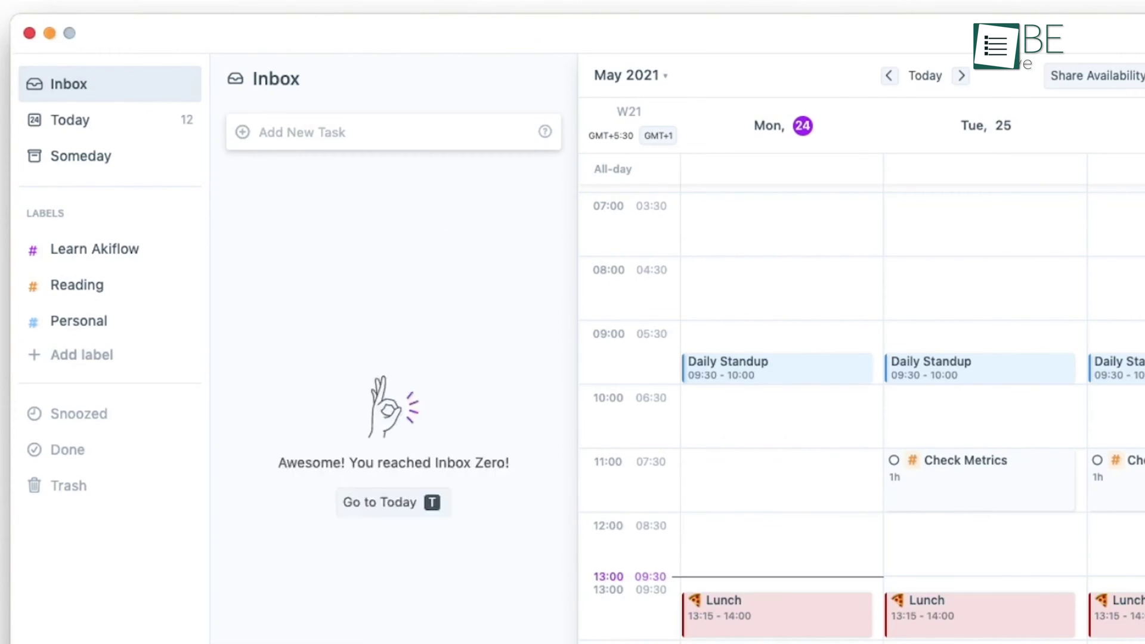
left_click_drag(199, 381, 202, 552)
type("Fo")
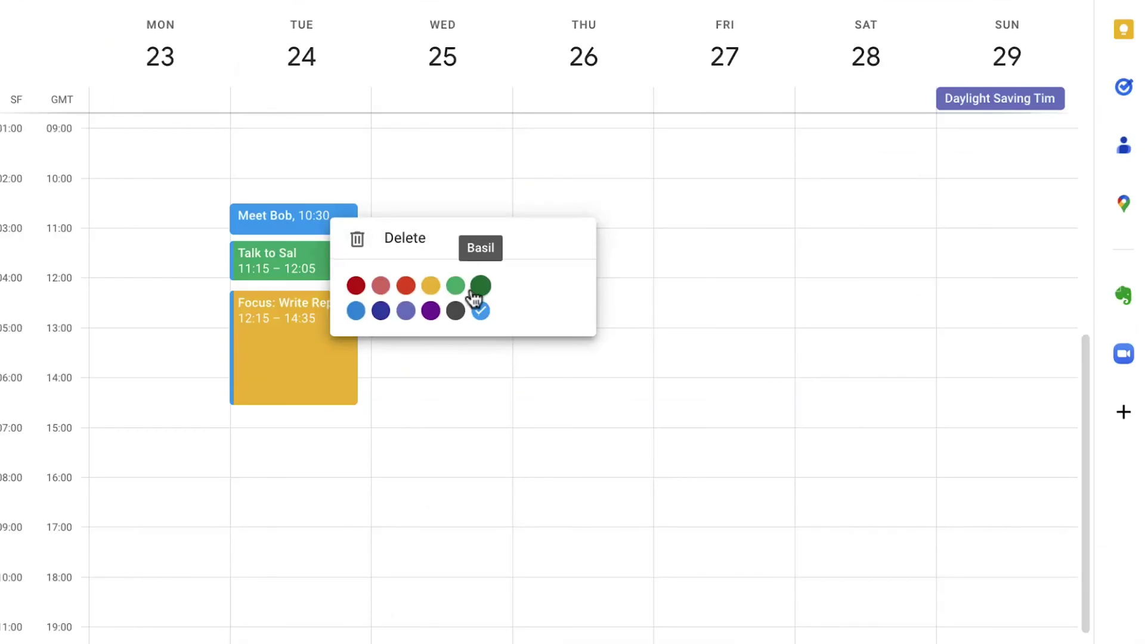
type("Speak to Sal Again")
key("Return")
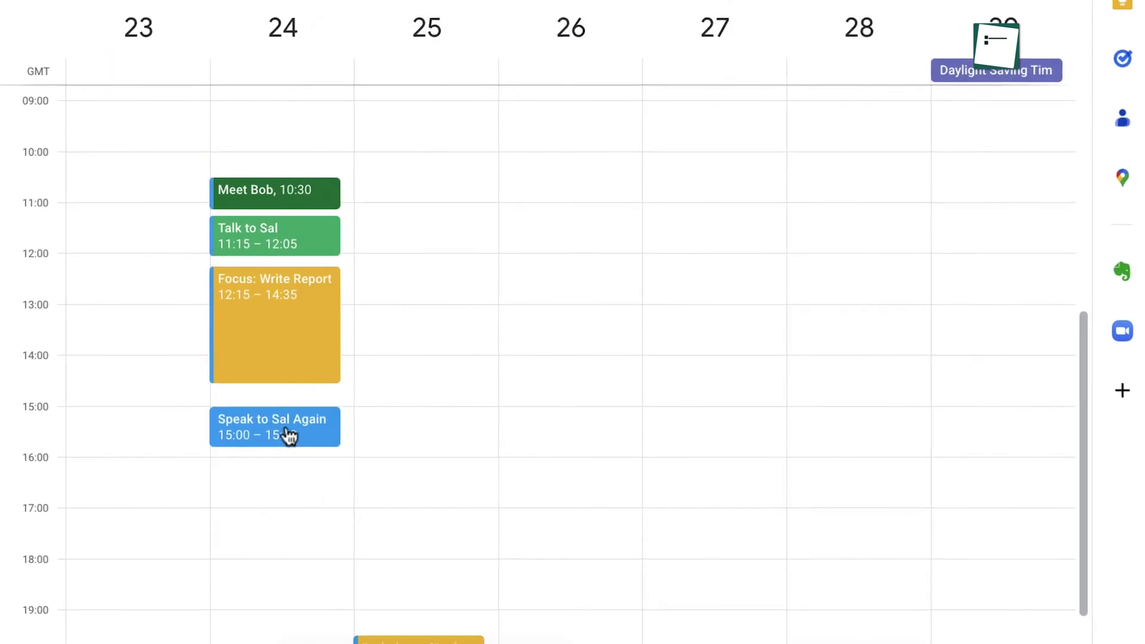
left_click_drag(280, 456, 275, 544)
type("Dad Mode")
key("Return")
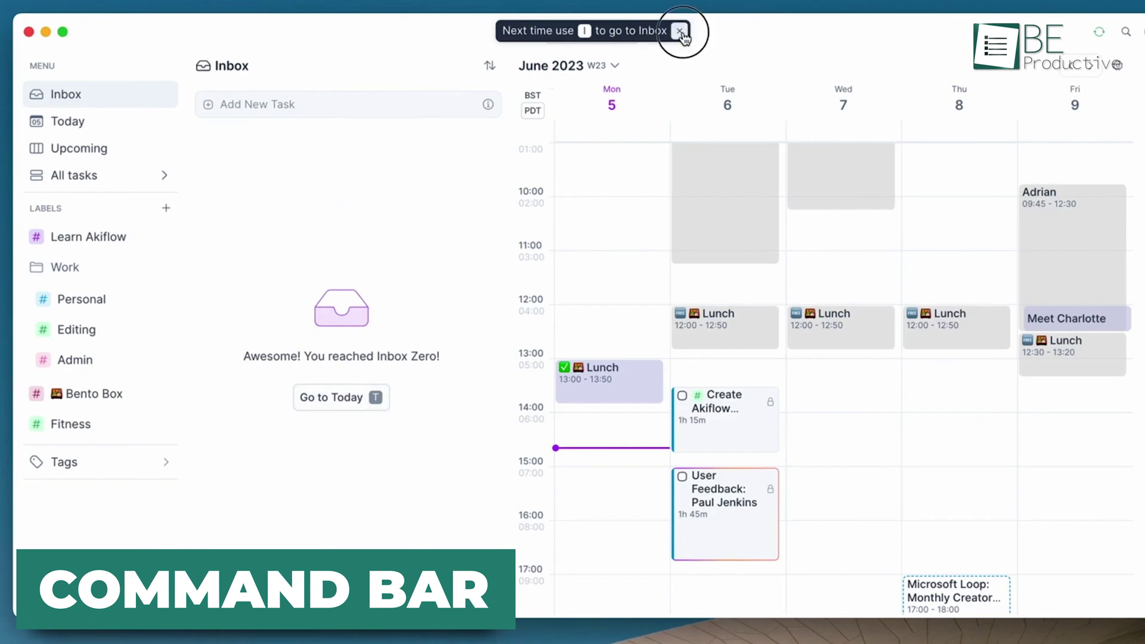
Snooze the task to tomorrow through the command bar.
left_click(631, 36)
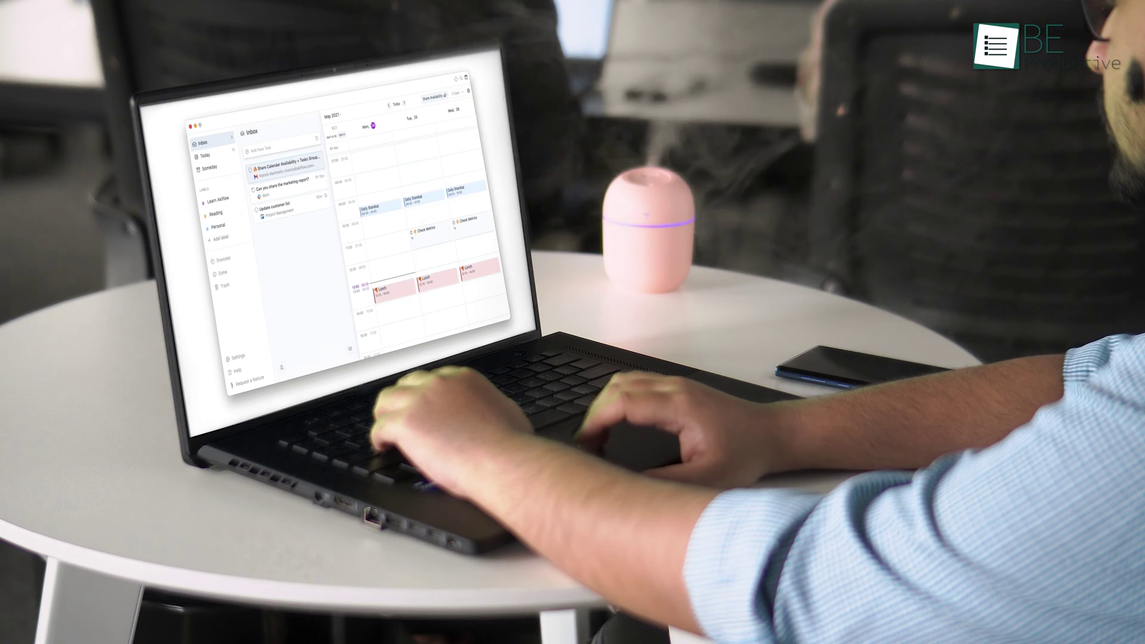
type("stomo")
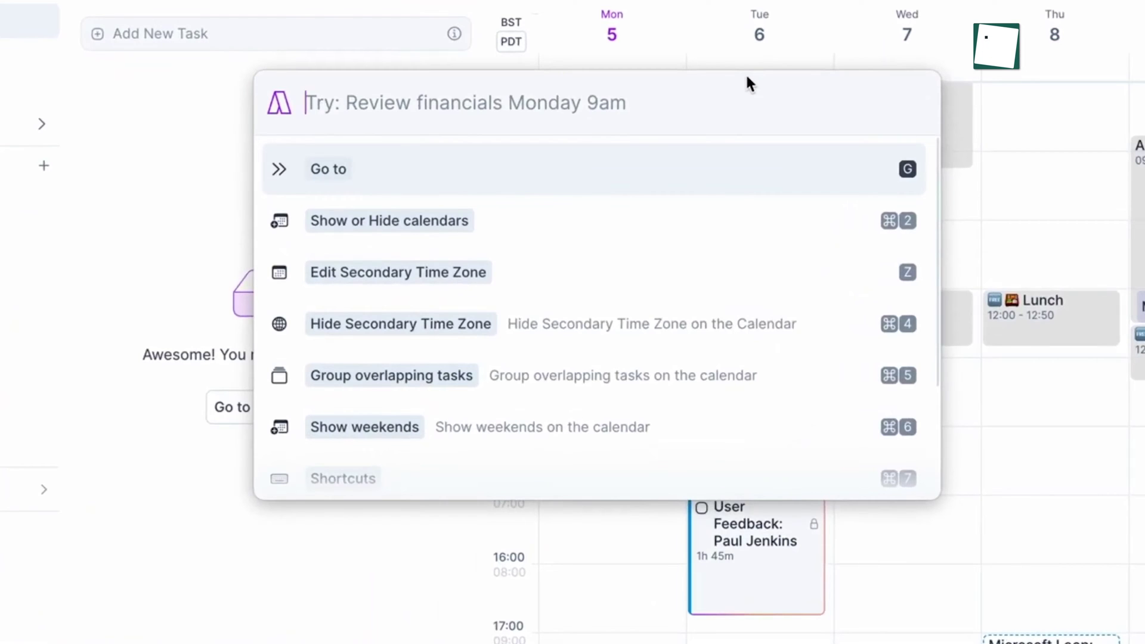
key("Escape")
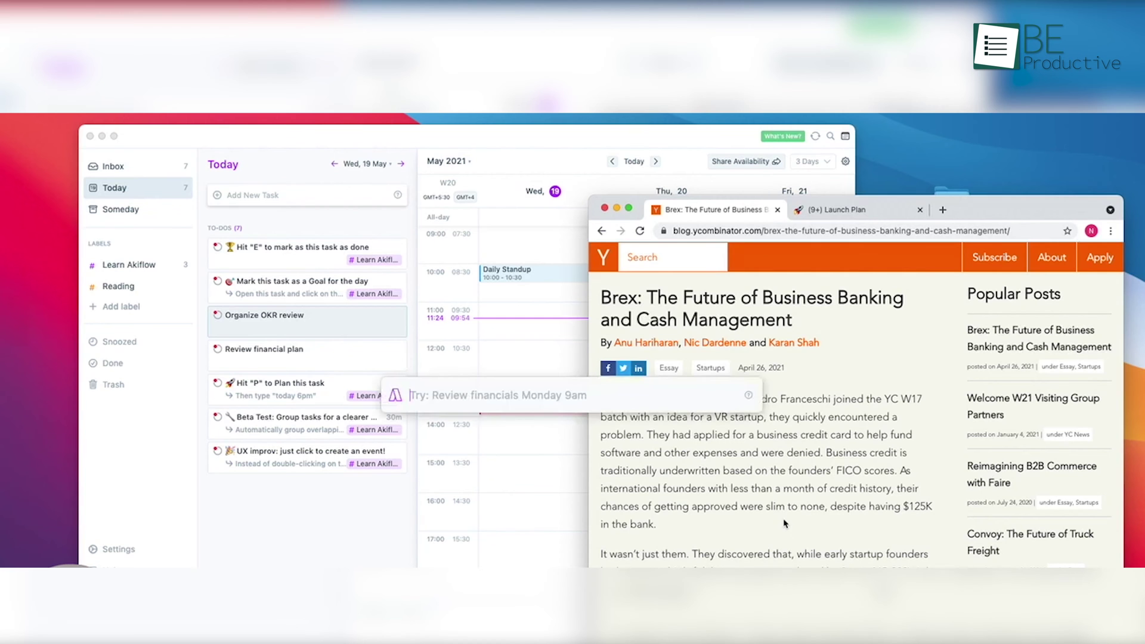
Create a Review Metrics task for today 3pm labelled Reading.
type("Review Metrics today 3pm")
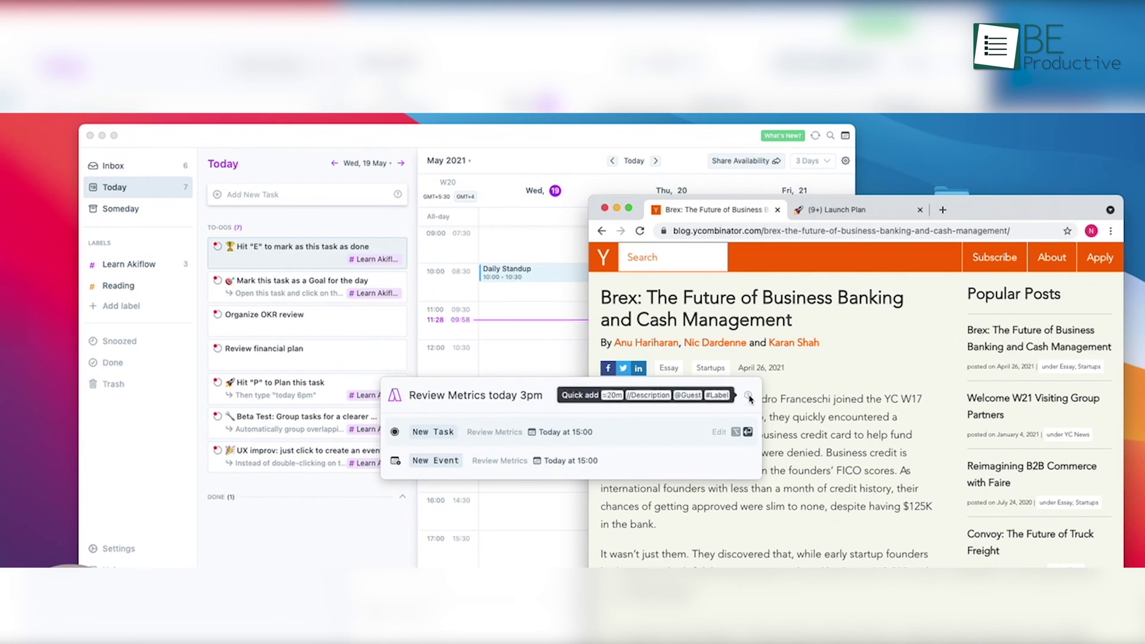
type("#")
key("Down")
key("Return")
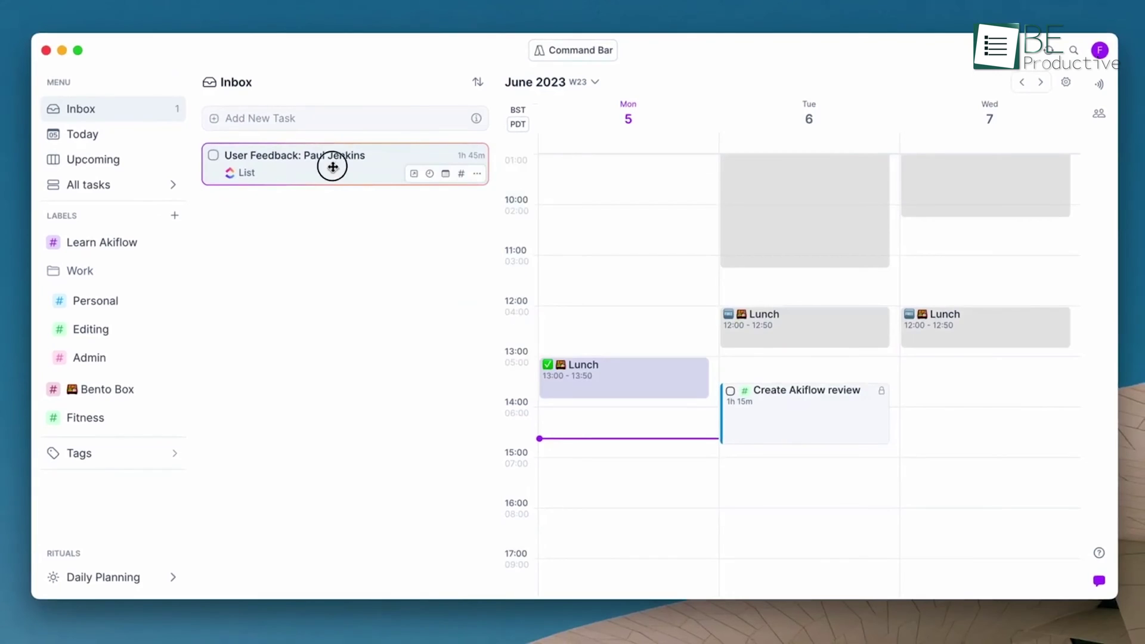
left_click_drag(333, 167, 823, 466)
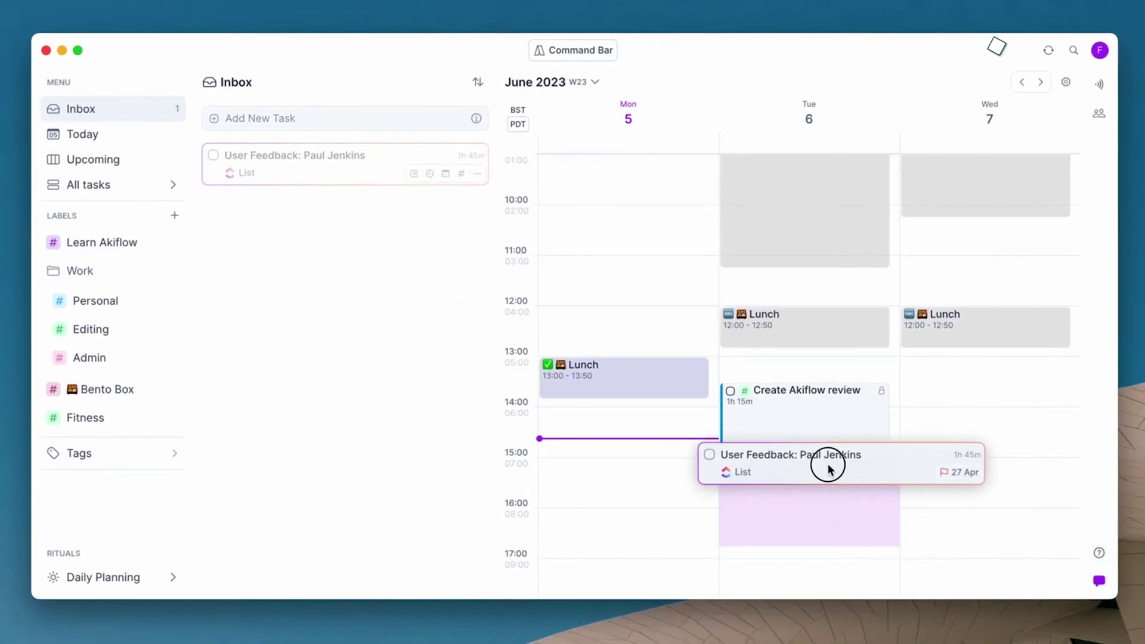
left_click(796, 471)
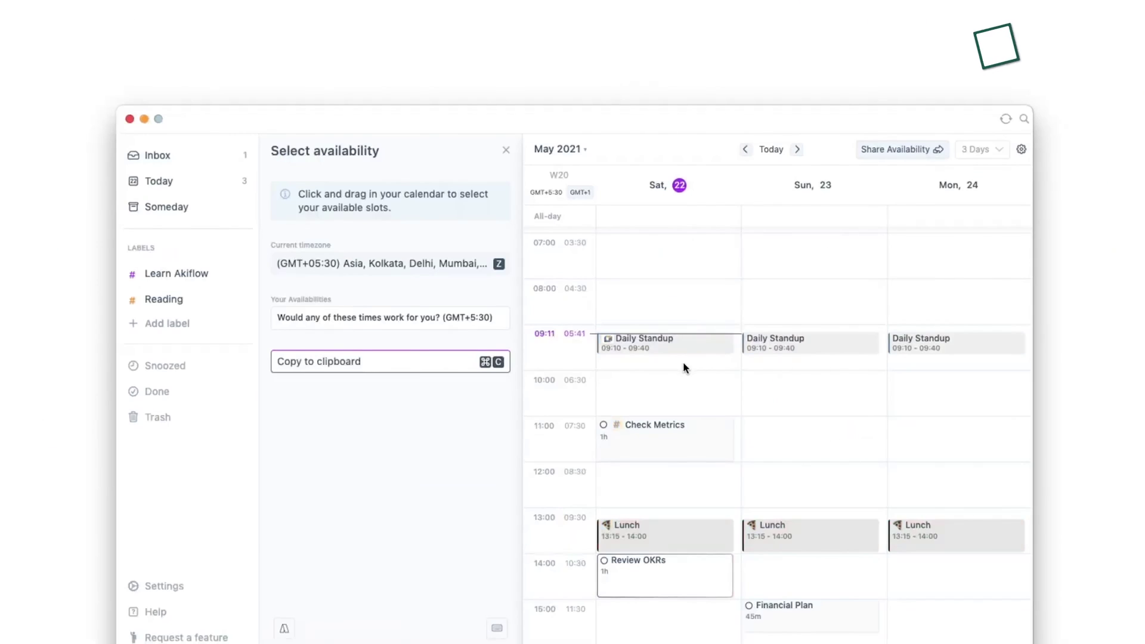
Share Saturday 09:45–10:45, Saturday 12:00–13:00 and Sunday 14:00–15:00 as available times in the Gmail message.
left_click_drag(685, 365, 682, 403)
left_click_drag(672, 463, 671, 507)
left_click_drag(798, 559, 798, 599)
key("super+c")
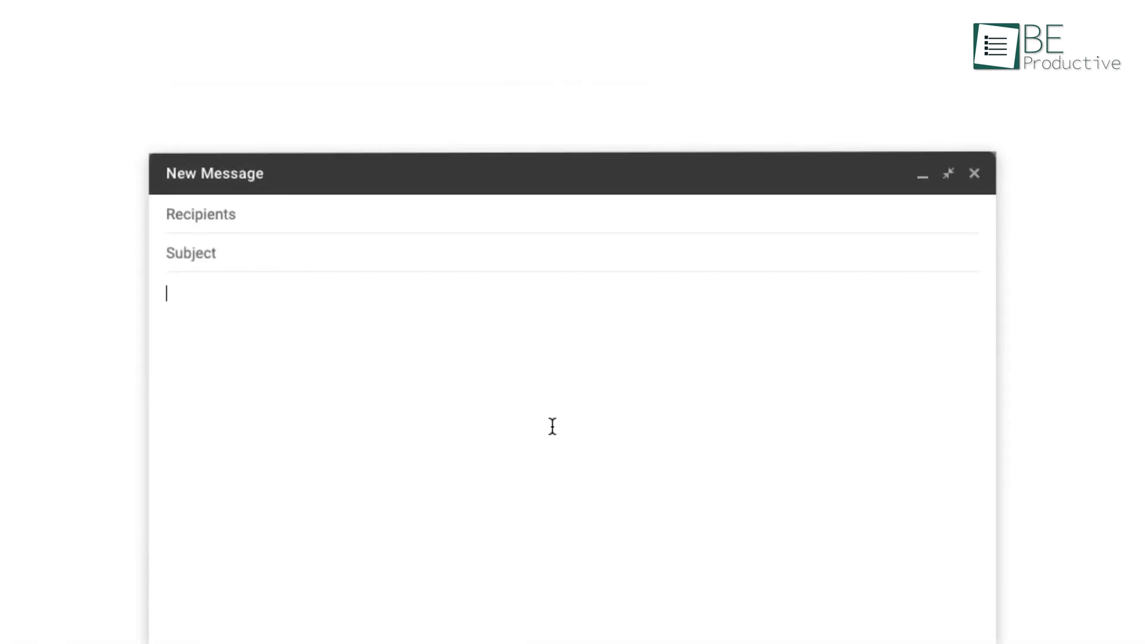
key("super+v")
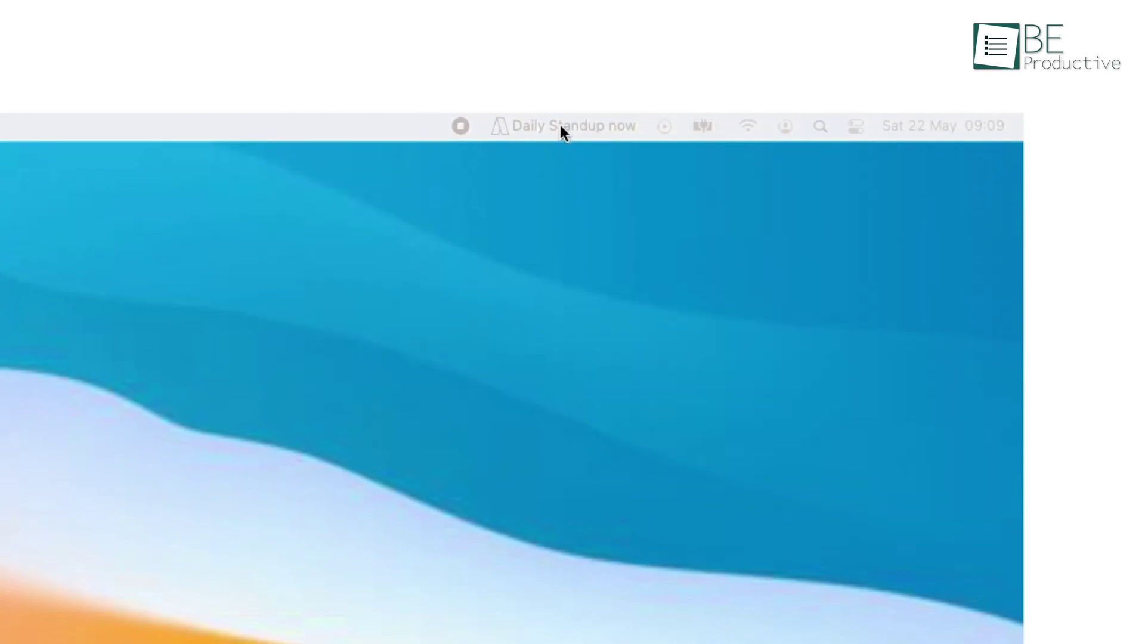
Join the Daily Standup call from the menu-bar list, then extend Create Akiflow review to 1h 15m.
left_click(560, 124)
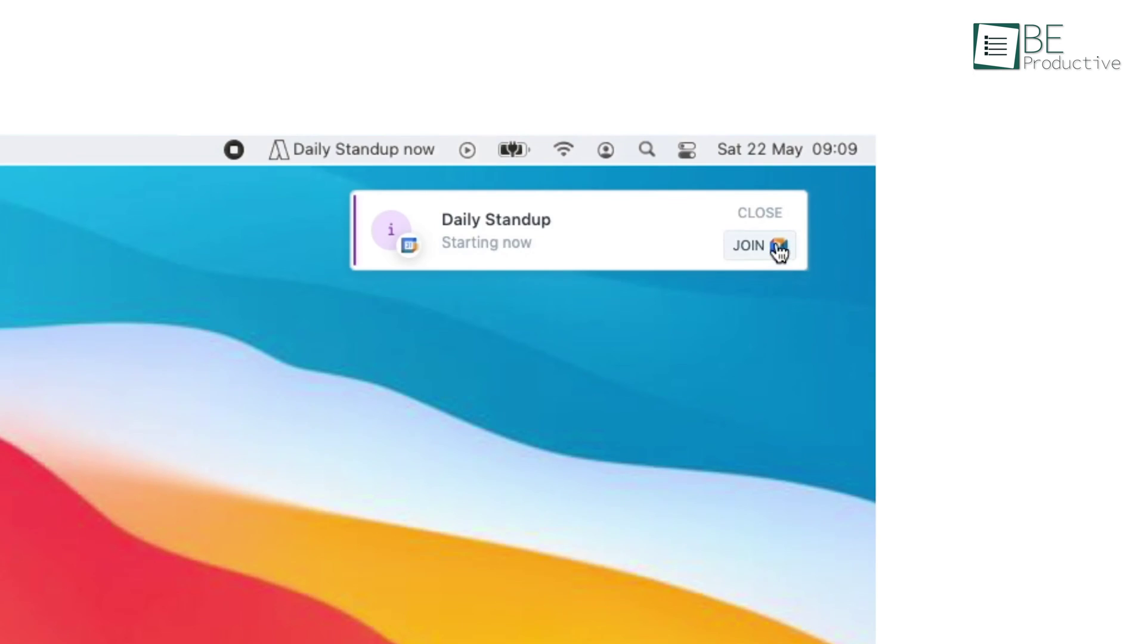
left_click(778, 247)
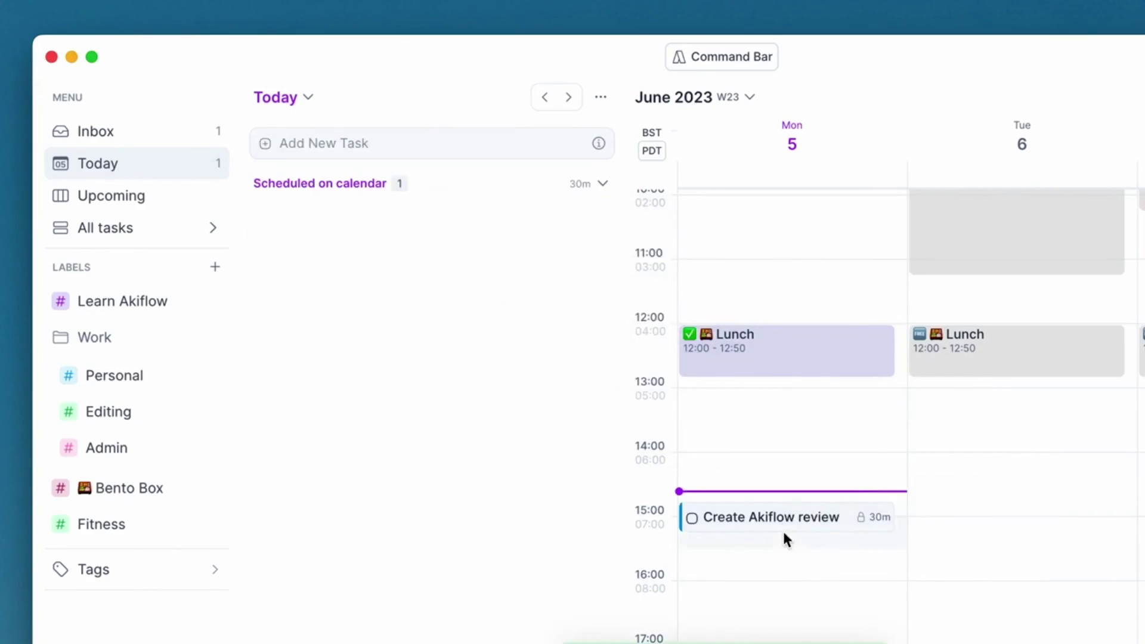
left_click_drag(784, 530, 787, 579)
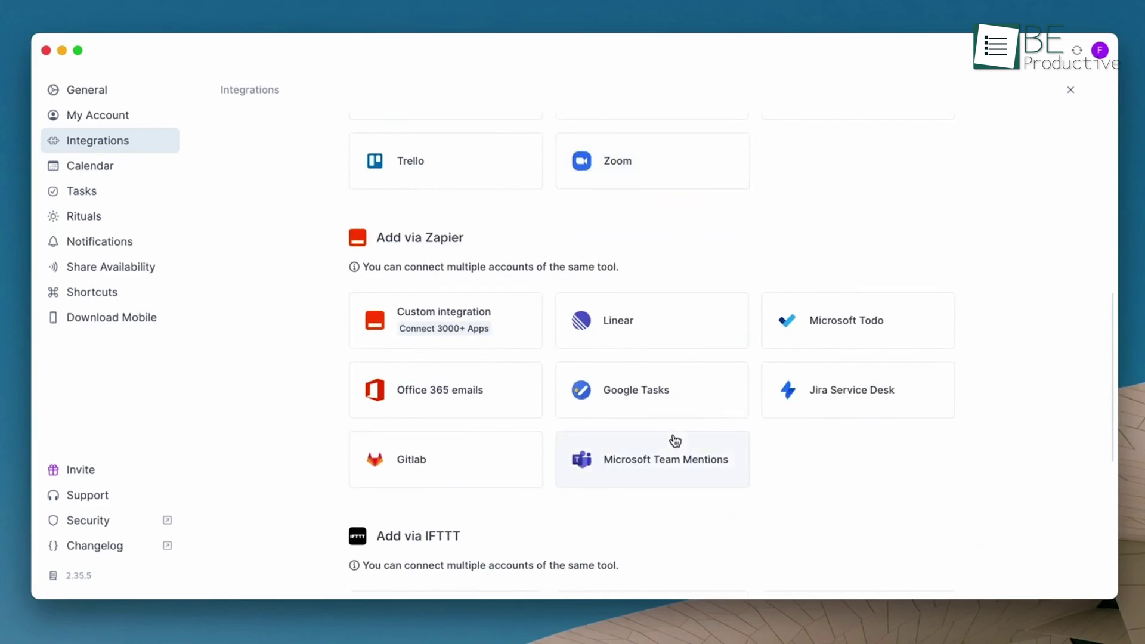
scroll(674, 441, "down", 2)
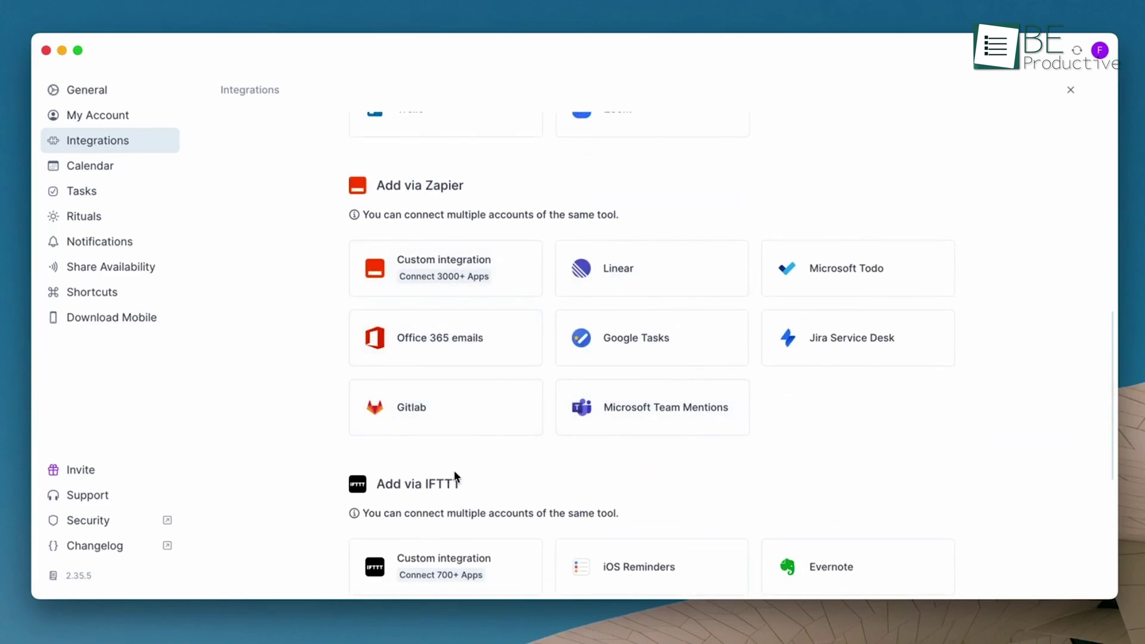
scroll(454, 474, "down", 10)
scroll(456, 476, "down", 1)
scroll(456, 476, "up", 15)
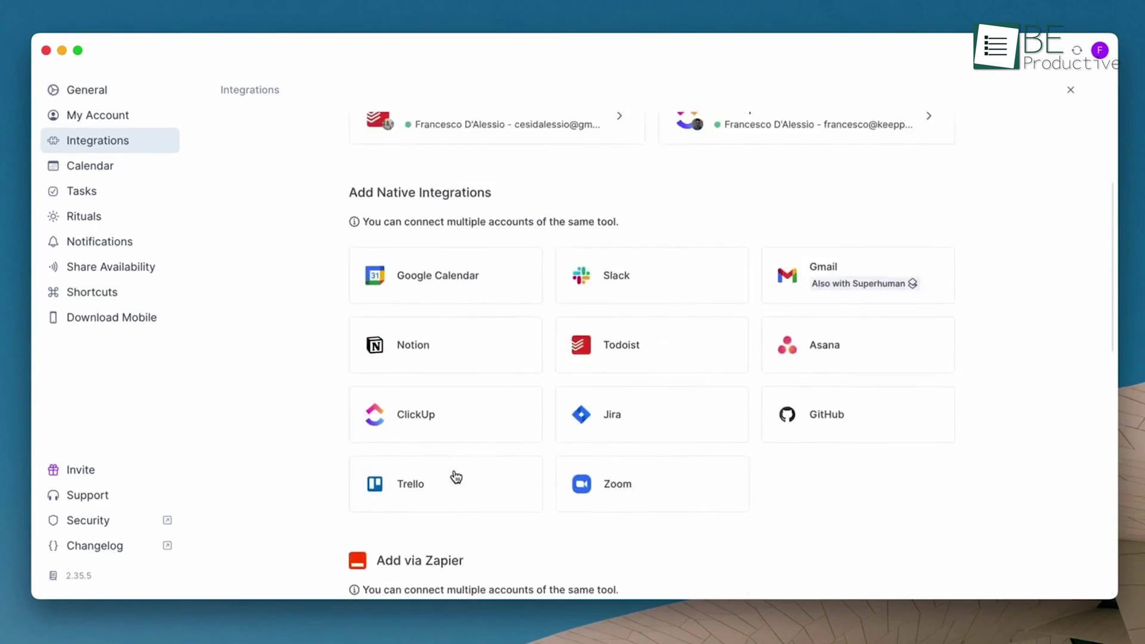
scroll(465, 358, "up", 2)
scroll(519, 268, "up", 3)
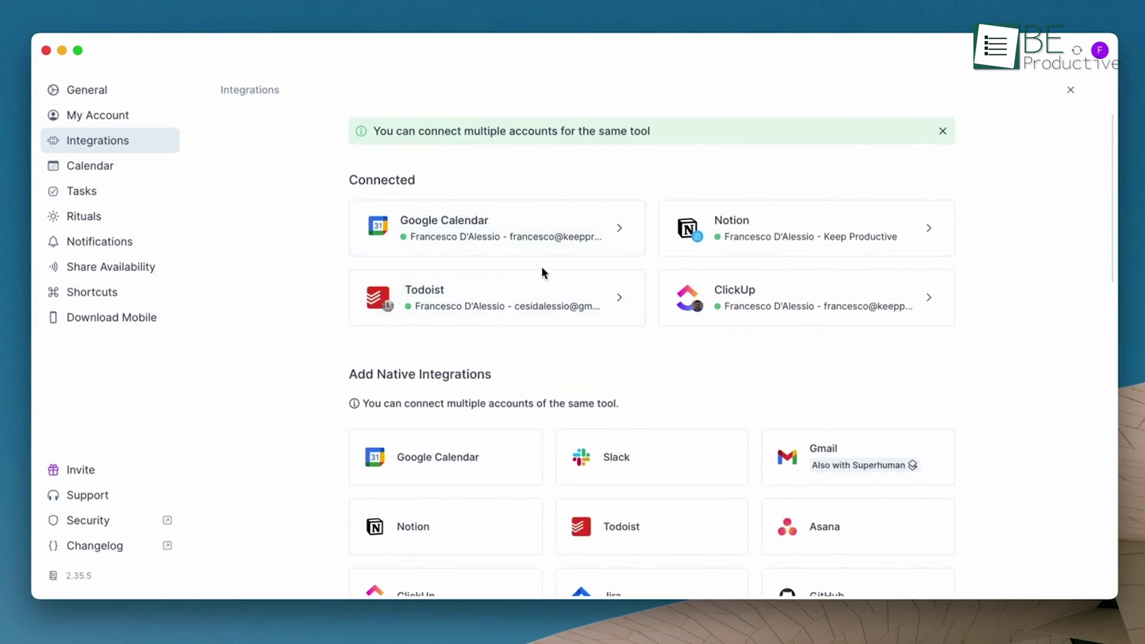
left_click(824, 286)
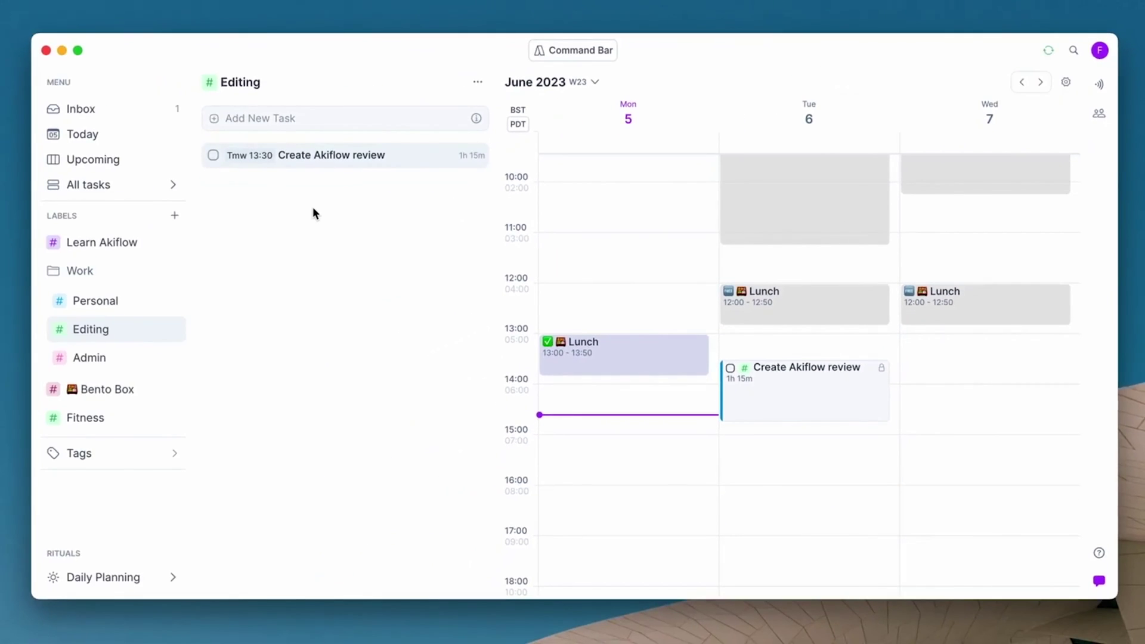
left_click(1099, 50)
left_click(1007, 77)
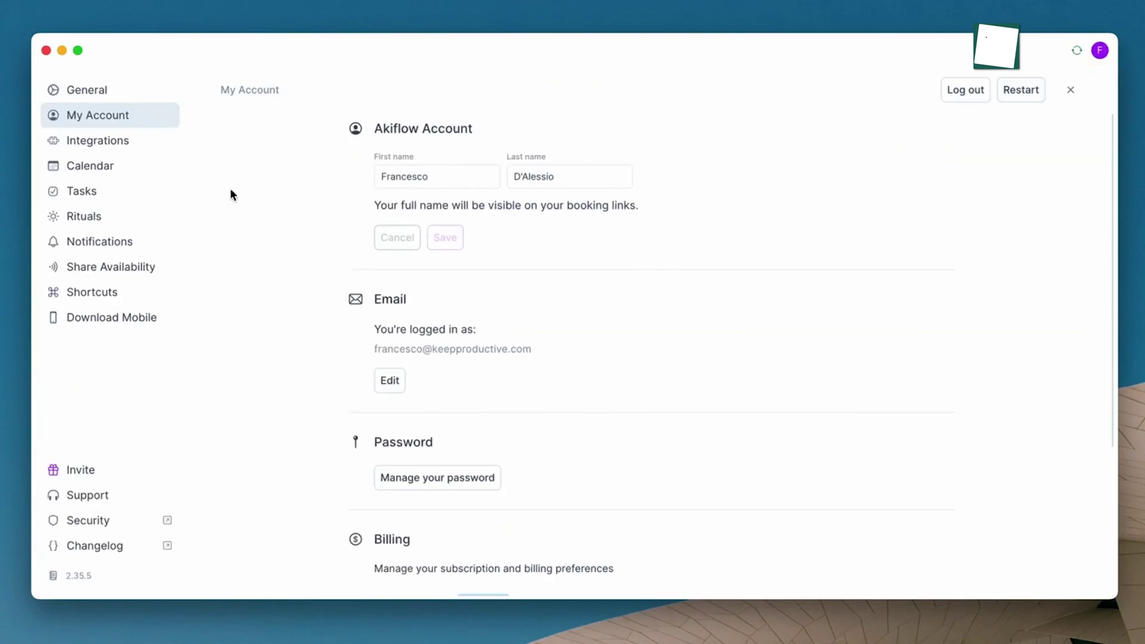
left_click(132, 194)
left_click(132, 143)
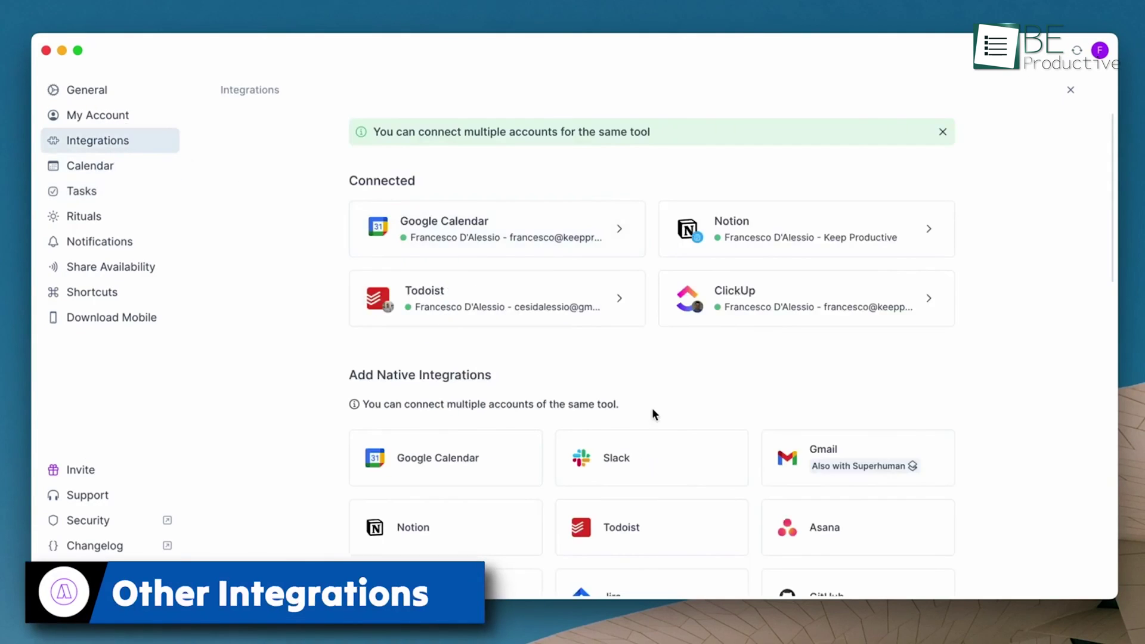